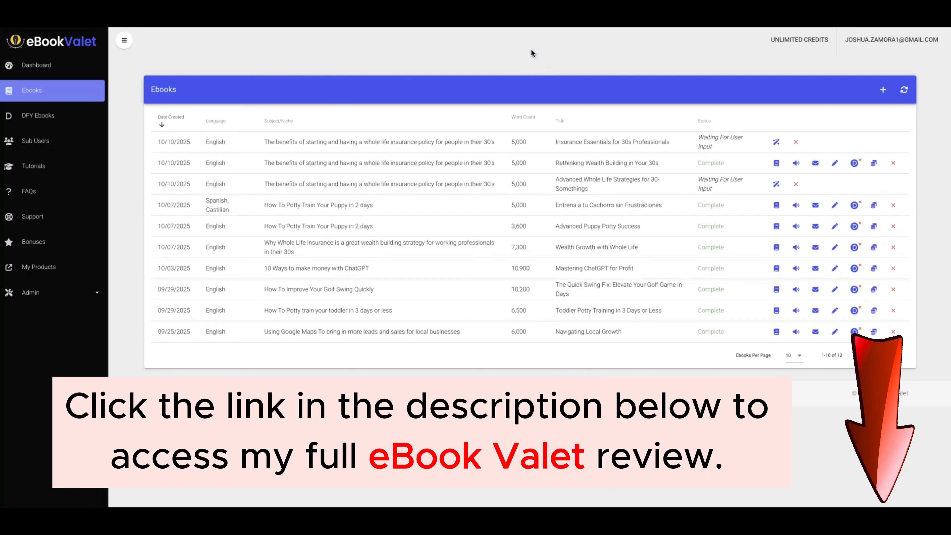
# Copy the subject of the most recent ebook in the list and start a new ebook.
pyautogui.click(355, 53)
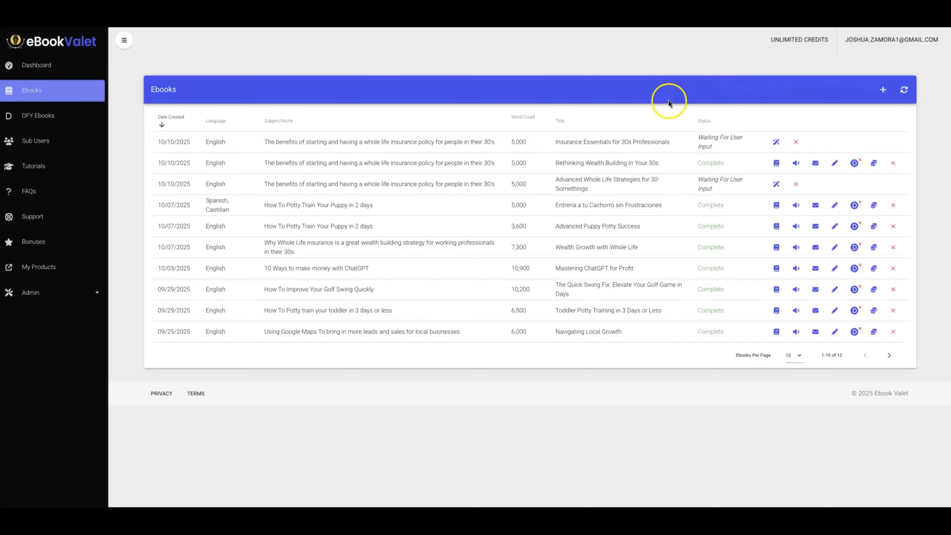
pyautogui.tripleClick(387, 141)
pyautogui.hotkey('ctrl', 'c')
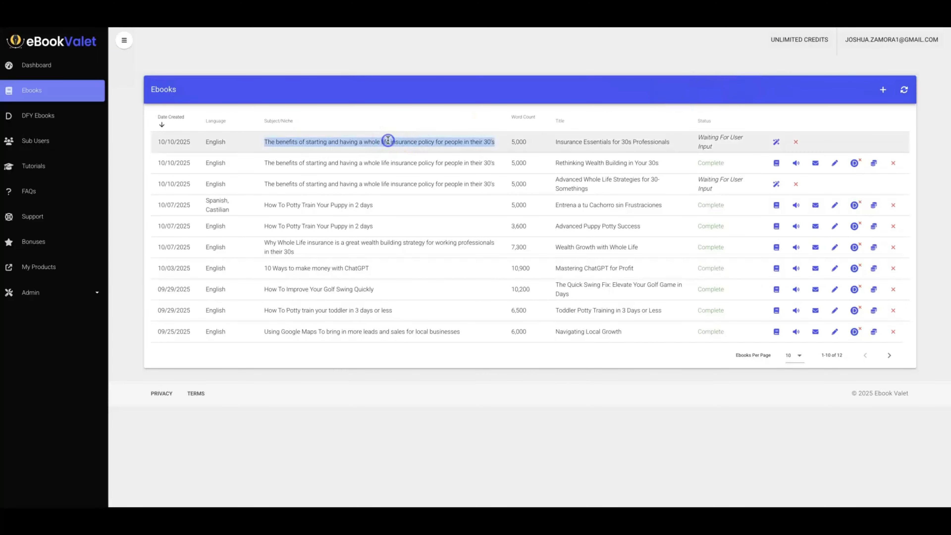
pyautogui.click(437, 57)
pyautogui.click(883, 89)
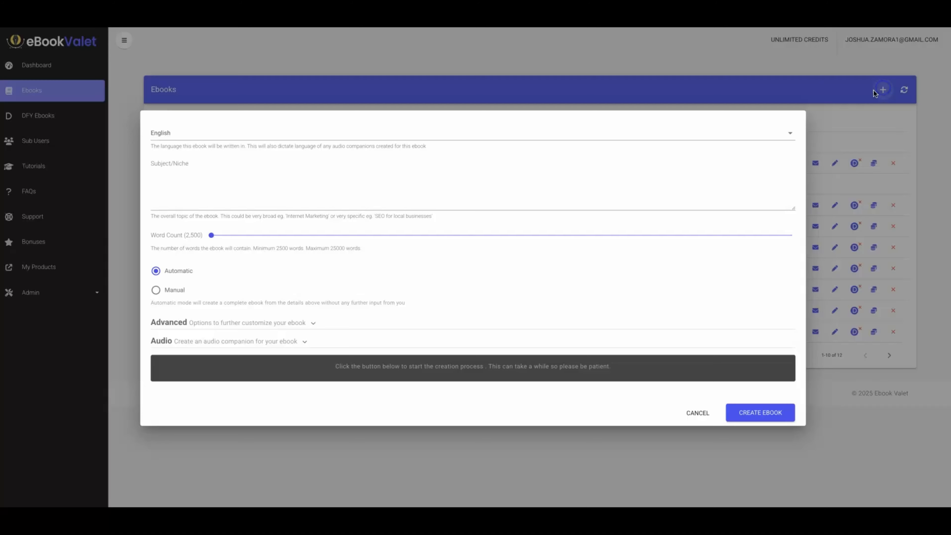
# Browse the languages available for the new ebook without changing the selected language.
pyautogui.click(183, 132)
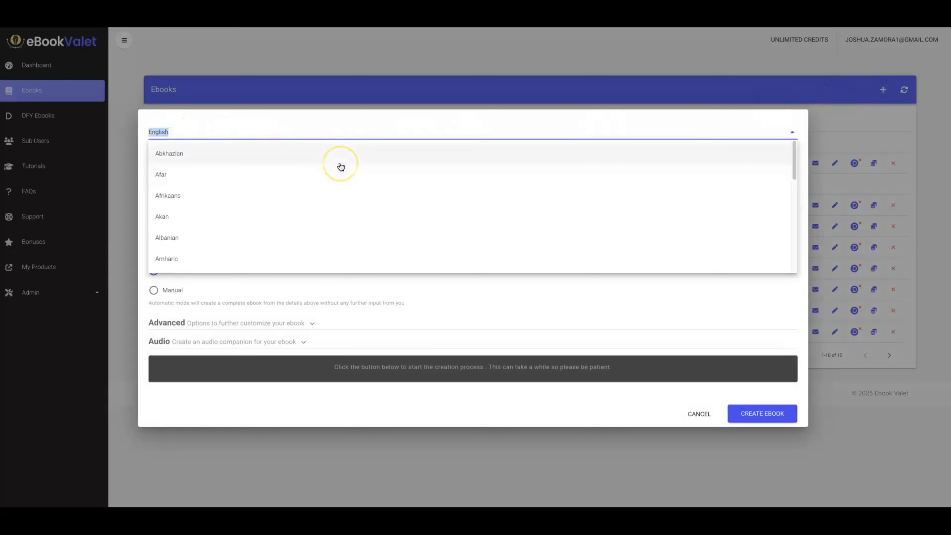
pyautogui.scroll(-15, 341, 166)
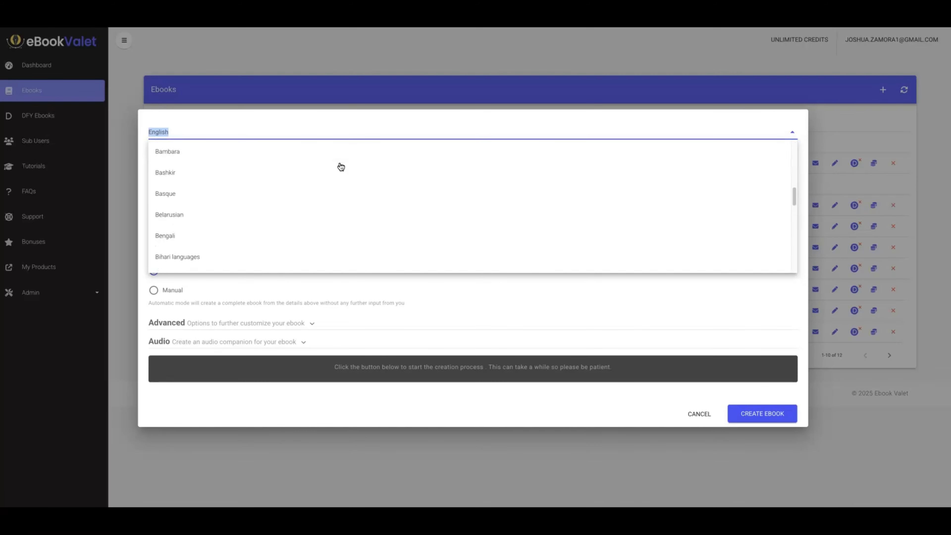
pyautogui.scroll(-20, 341, 167)
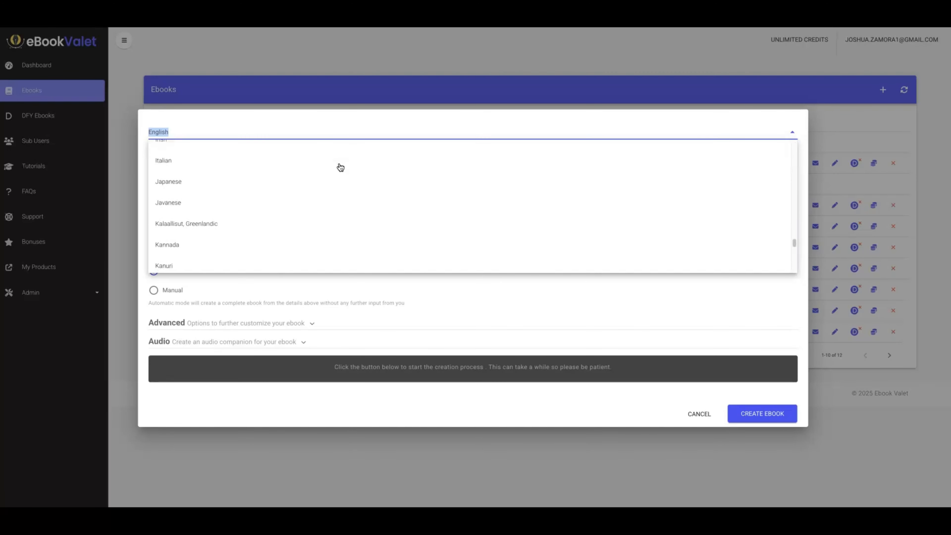
pyautogui.scroll(-10, 341, 166)
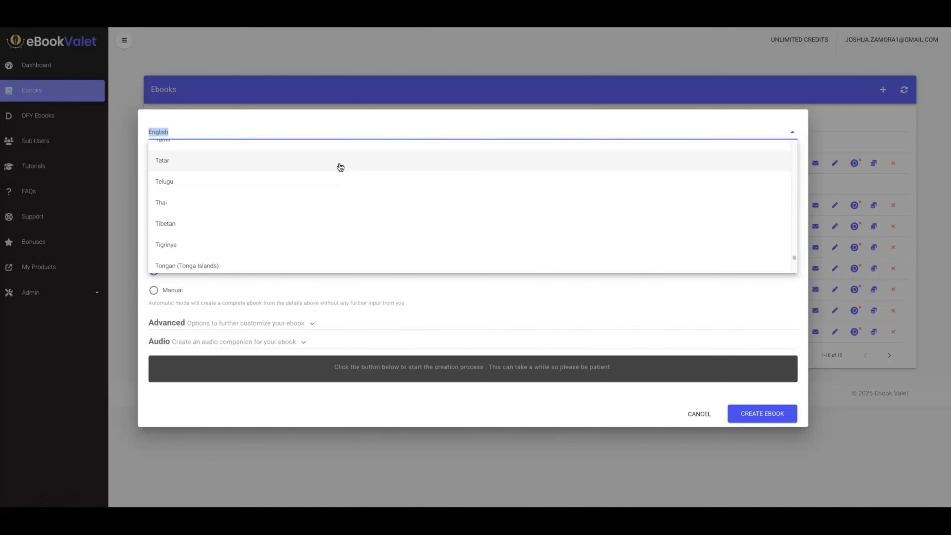
pyautogui.click(358, 119)
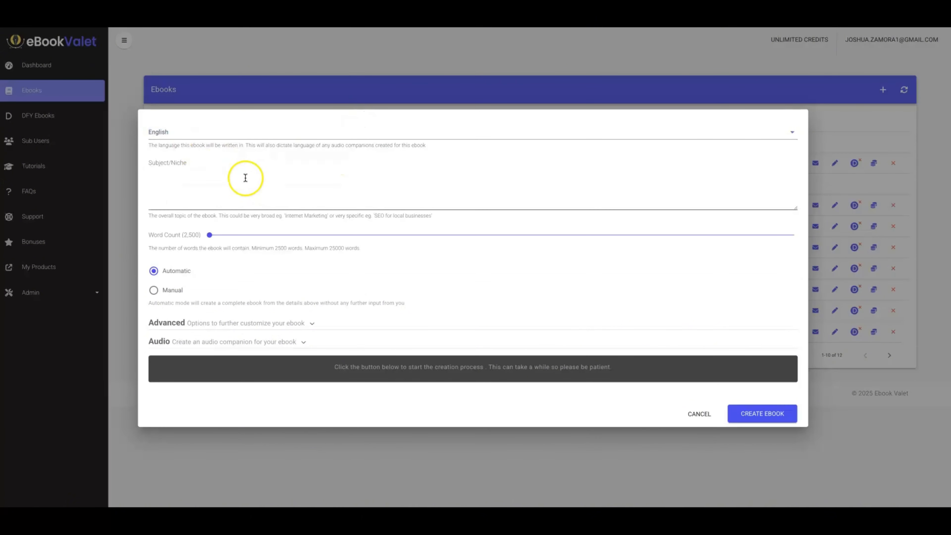
# Fill in the subject "The benefits of starting and having a whole life insurance policy for people in their 30's" and set the word count to 3,000.
pyautogui.click(245, 178)
pyautogui.hotkey('ctrl', 'v')
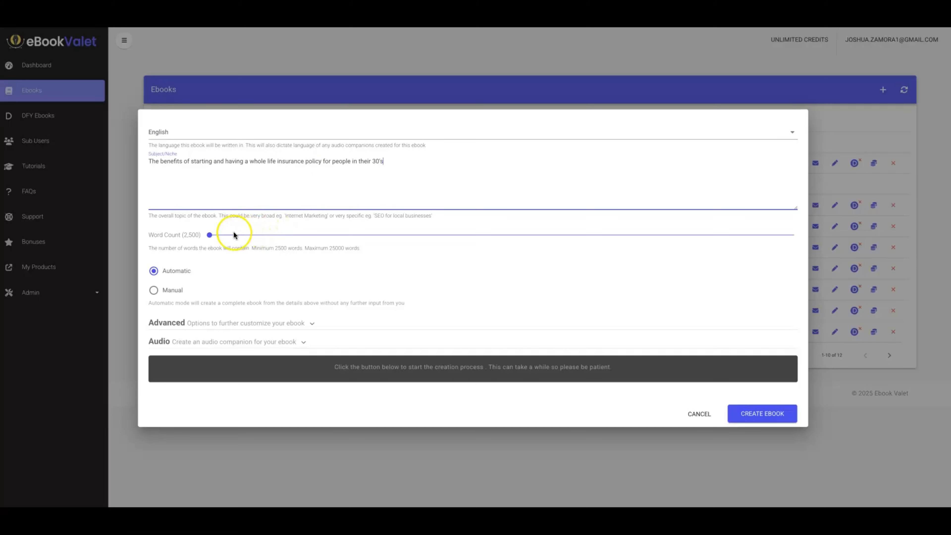
pyautogui.click(209, 234)
pyautogui.moveTo(225, 238); pyautogui.dragTo(223, 237)
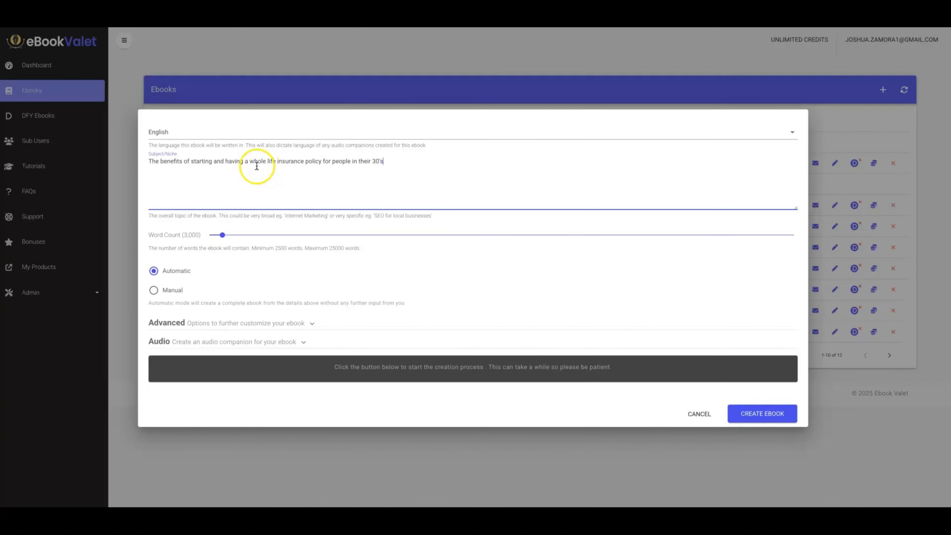
pyautogui.moveTo(249, 162); pyautogui.dragTo(312, 162)
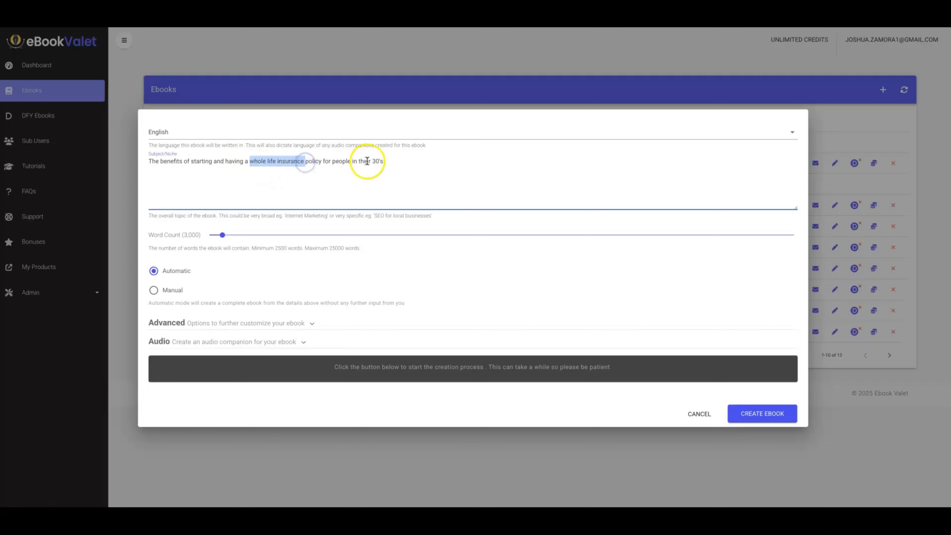
pyautogui.moveTo(372, 162); pyautogui.dragTo(385, 162)
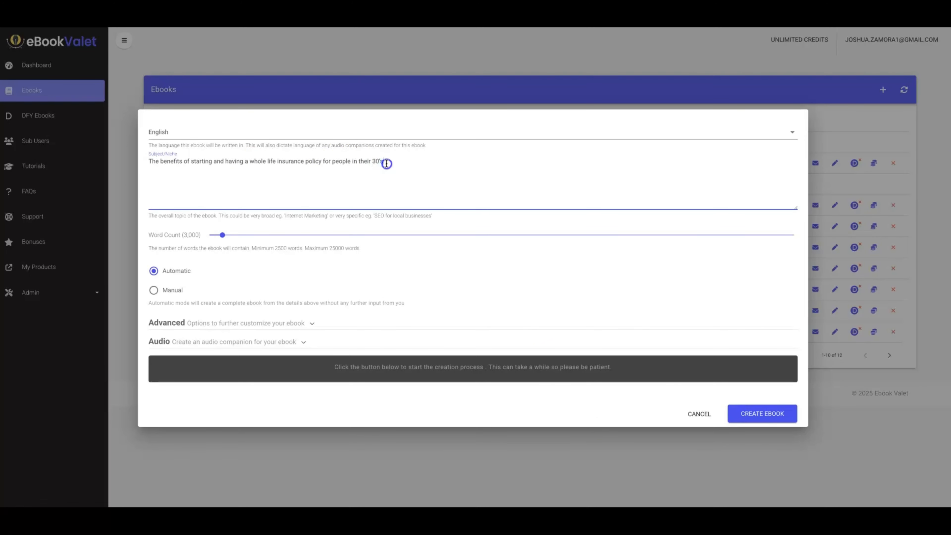
pyautogui.click(278, 168)
# Expand the advanced customization options and review the sources, links and call-to-action settings.
pyautogui.click(154, 290)
pyautogui.click(300, 321)
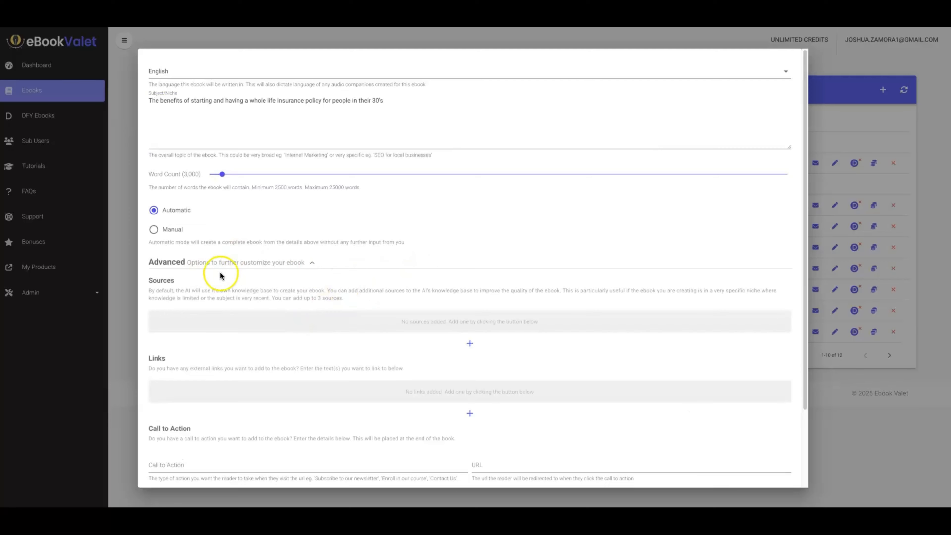
pyautogui.scroll(-1, 238, 278)
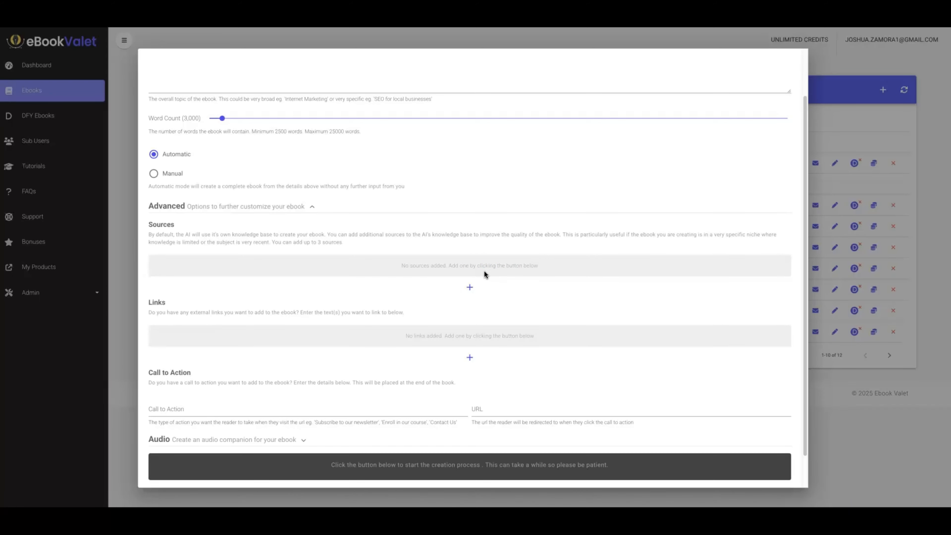
pyautogui.scroll(1, 380, 229)
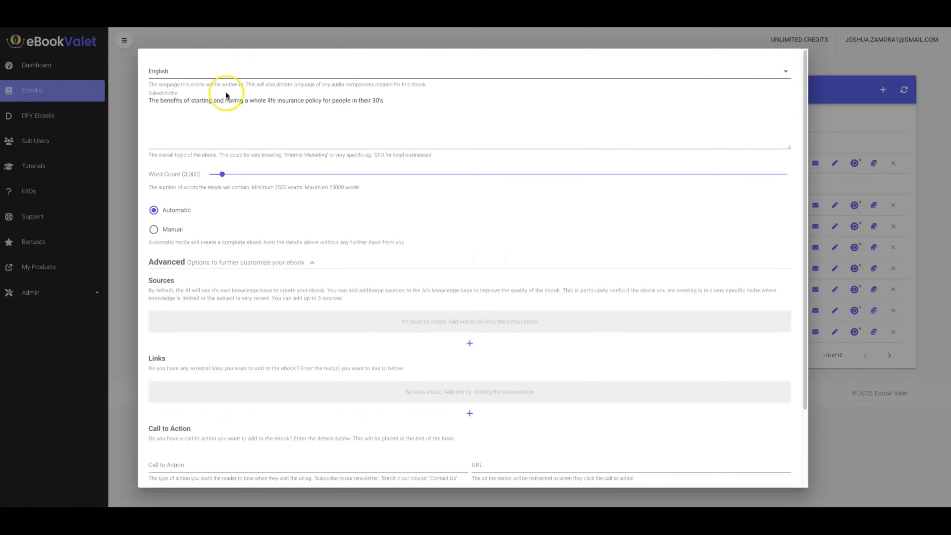
pyautogui.scroll(-1, 473, 271)
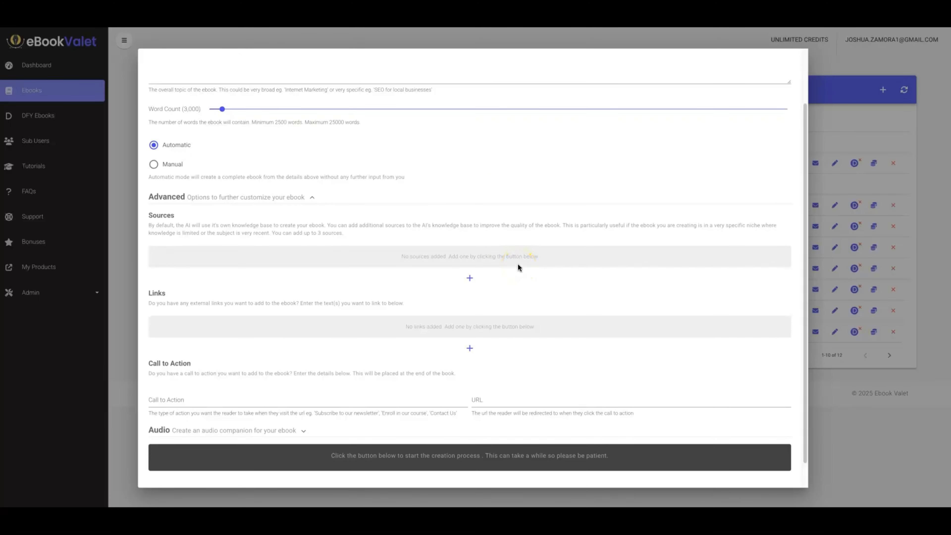
pyautogui.click(489, 277)
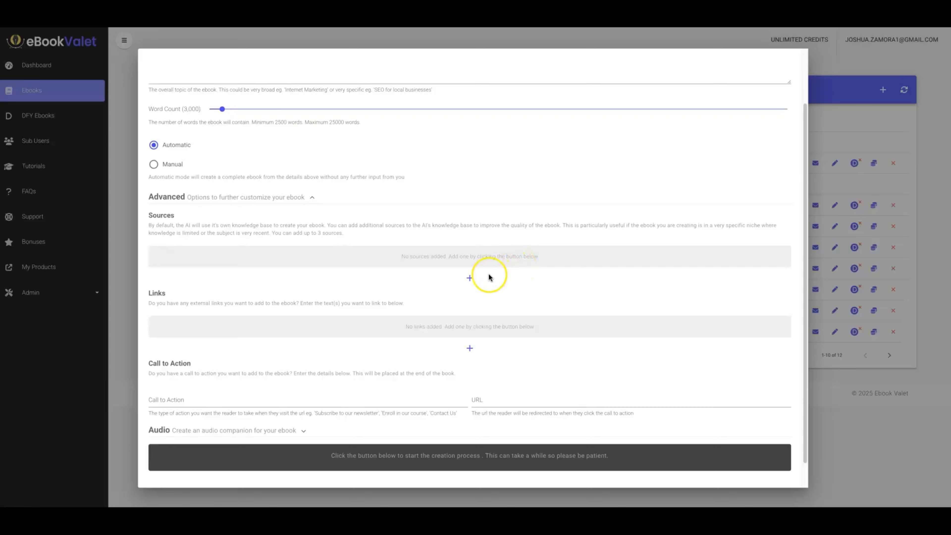
pyautogui.click(470, 278)
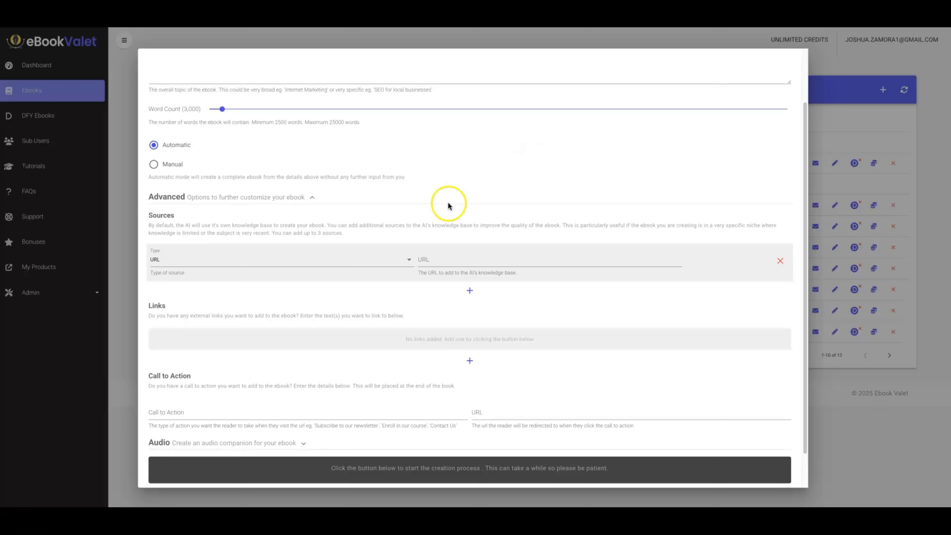
pyautogui.click(431, 259)
pyautogui.write('https://www.guardianlife.com/life-insurance/whole-life/benefits')
pyautogui.click(470, 291)
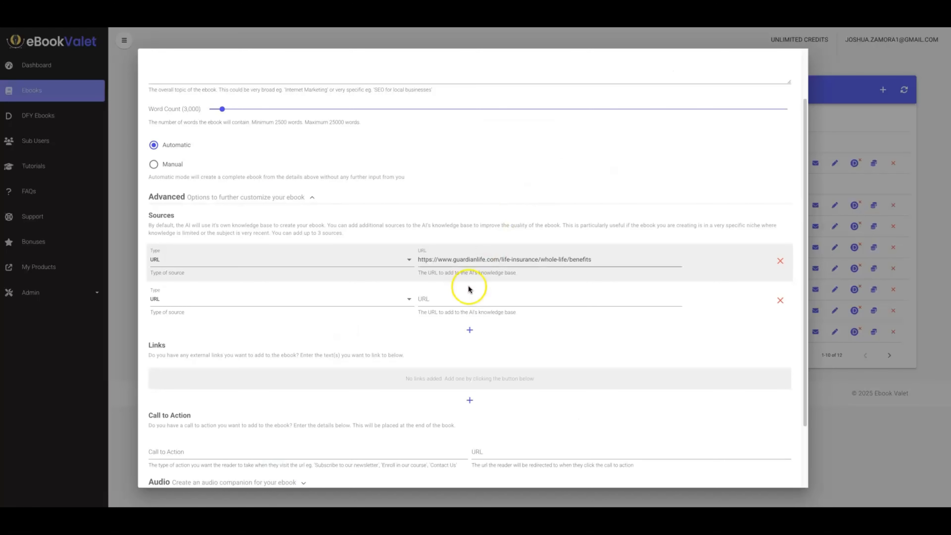
pyautogui.click(446, 299)
pyautogui.write('https://www.aflac.com/resources/life-insurance/whole-life-insurance-pros-and-cons.aspx')
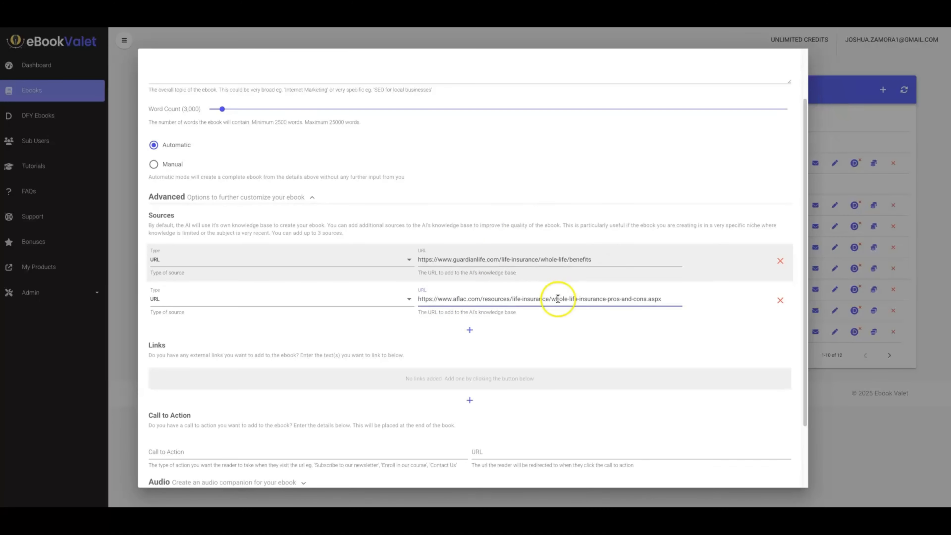
pyautogui.click(470, 331)
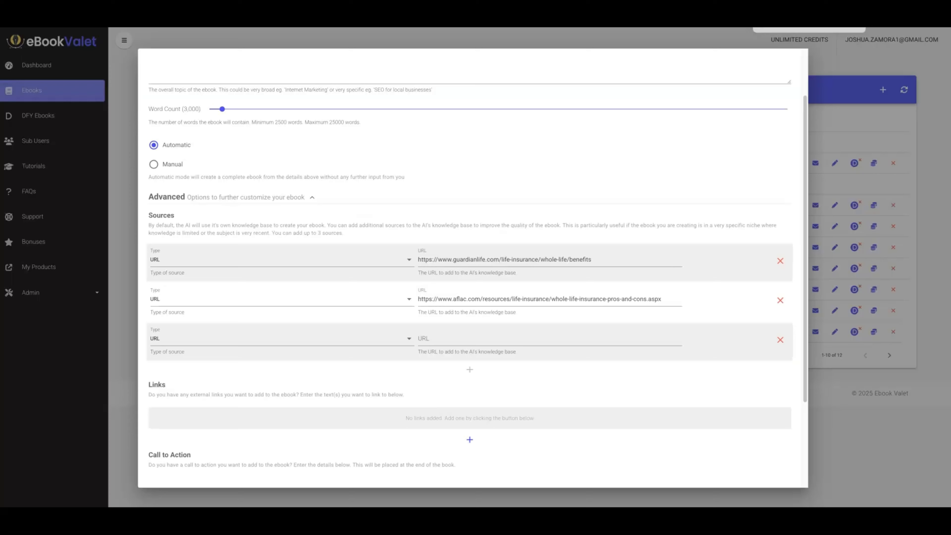
pyautogui.click(485, 340)
pyautogui.write('https://www.dfs.ny.gov/faqs/consumer-life/what-are-some-pros-and-cons-whole-life-insurance')
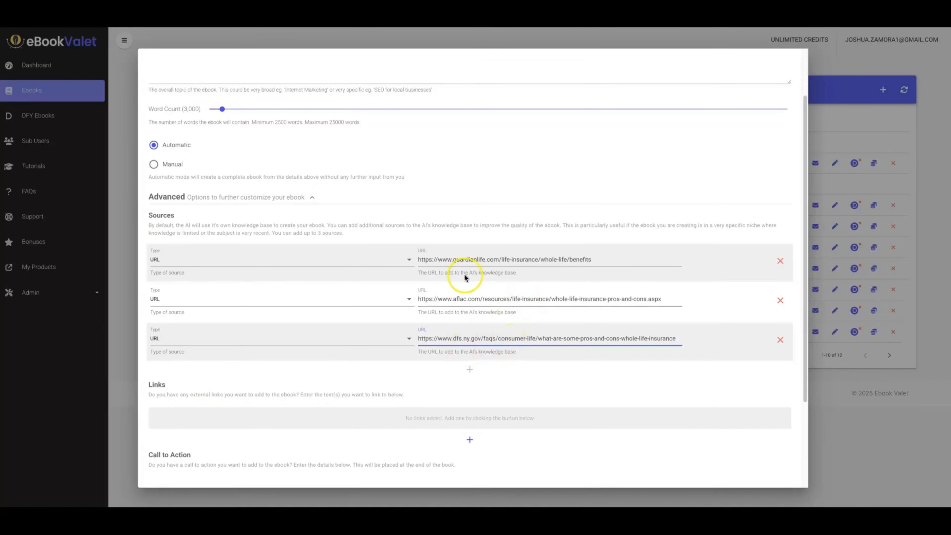
pyautogui.click(405, 341)
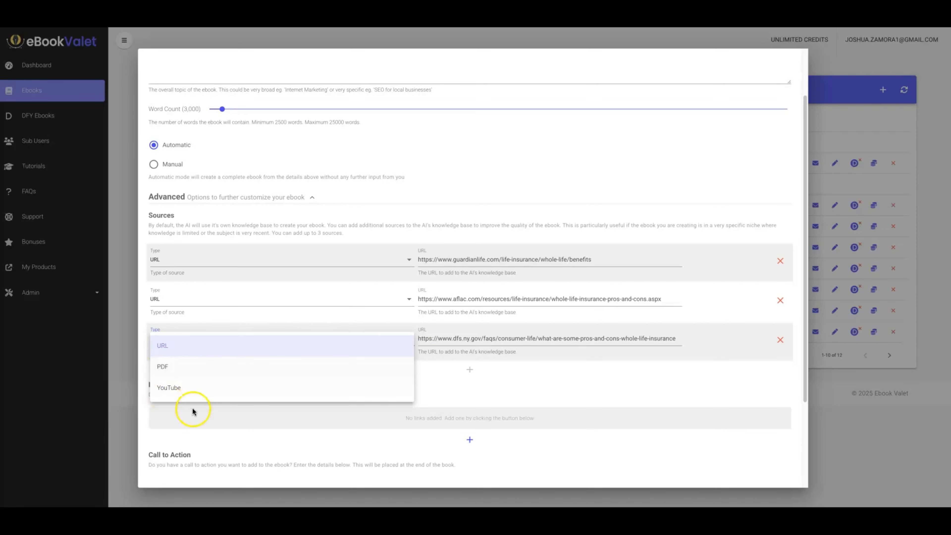
pyautogui.click(420, 239)
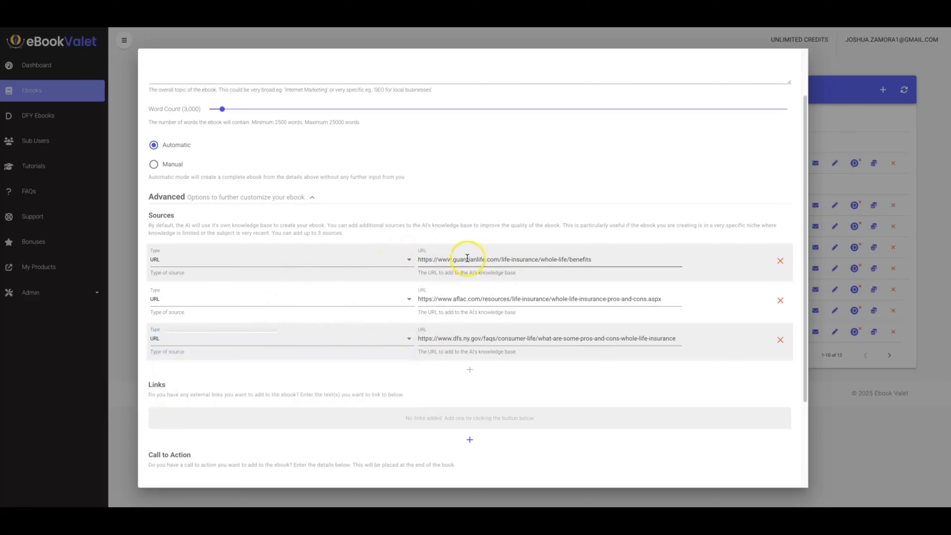
pyautogui.scroll(-2, 506, 255)
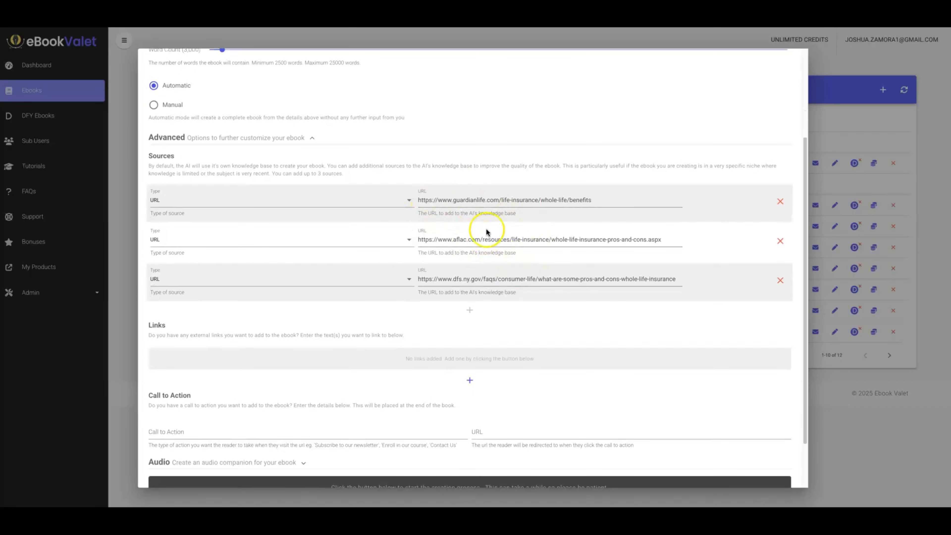
pyautogui.scroll(-2, 525, 229)
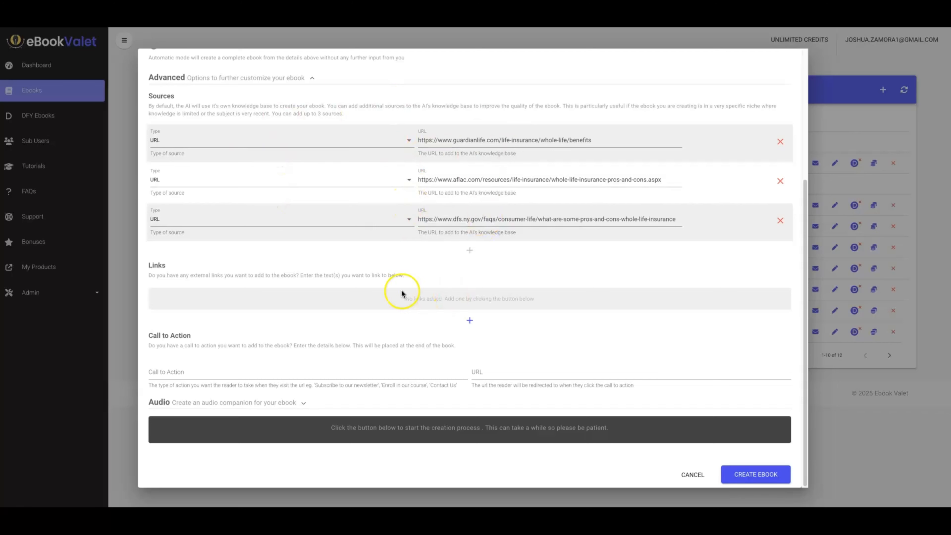
pyautogui.click(469, 321)
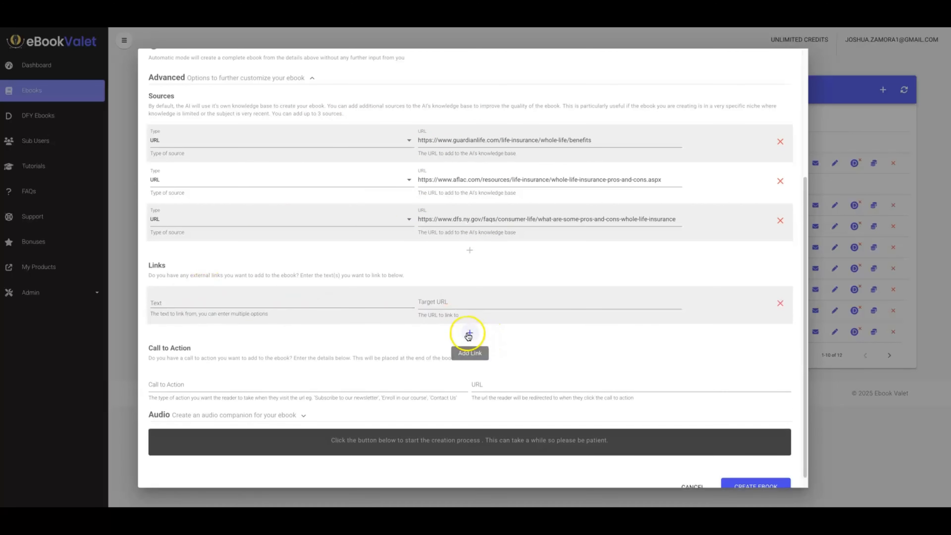
pyautogui.click(276, 305)
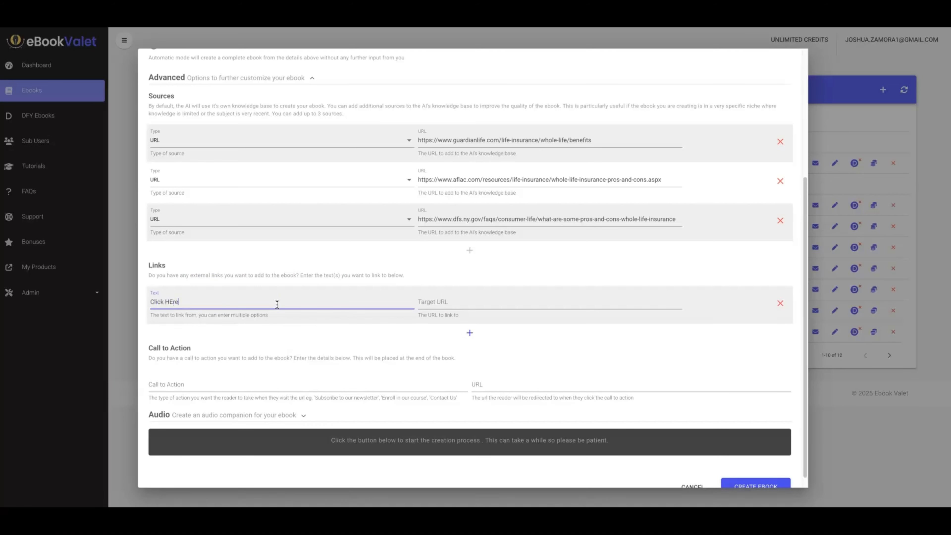
pyautogui.write('Click HEre')
pyautogui.press('Return')
pyautogui.click(448, 302)
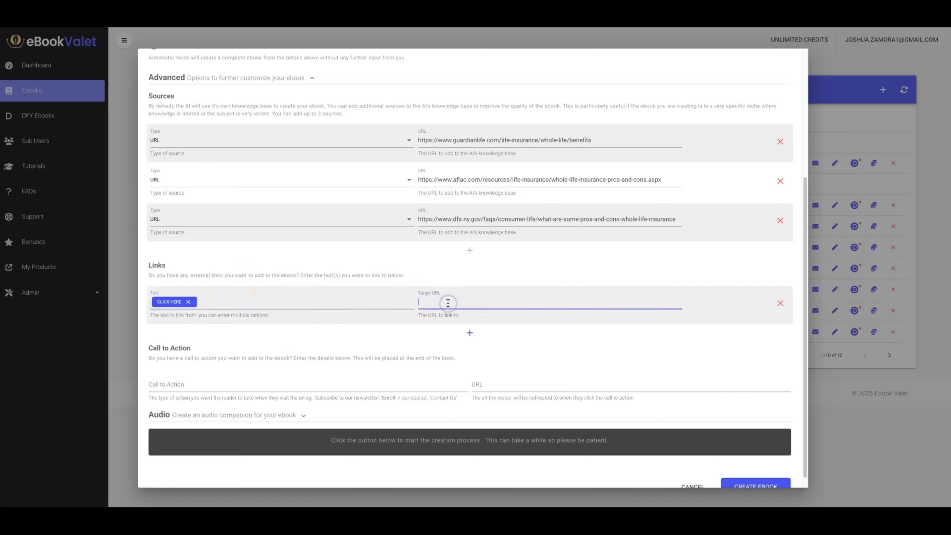
pyautogui.write('https://affiliatelink.com')
pyautogui.click(469, 332)
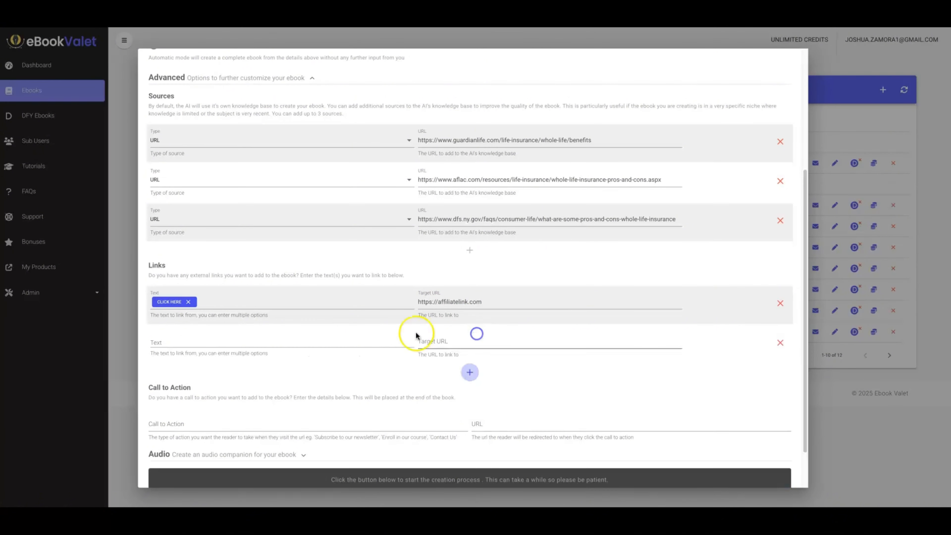
pyautogui.click(287, 342)
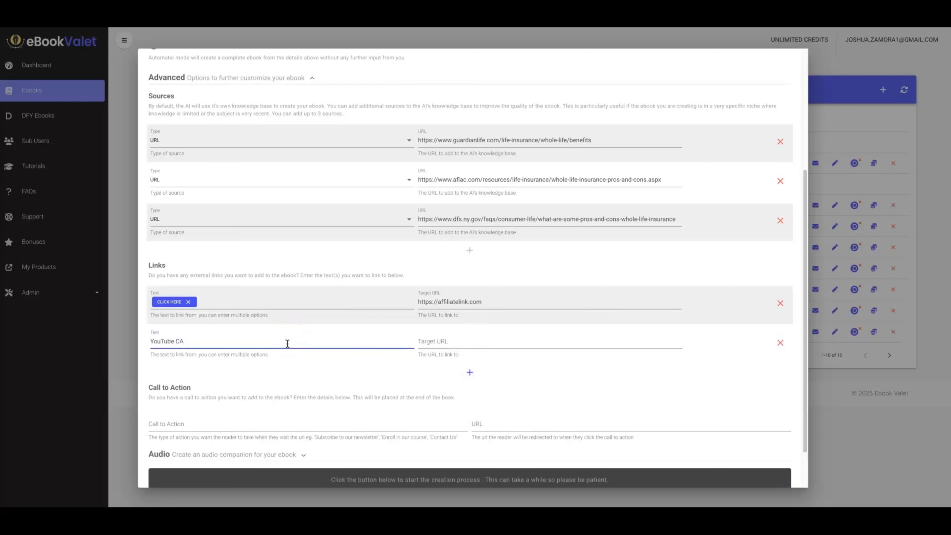
pyautogui.write('YouTube Channel')
pyautogui.click(483, 343)
pyautogui.write('https://')
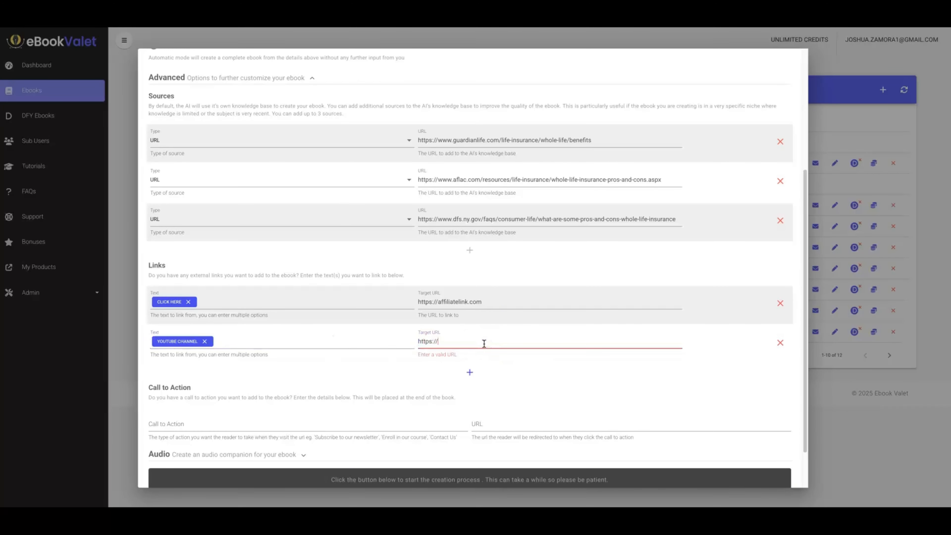
pyautogui.write('youtuibe.com')
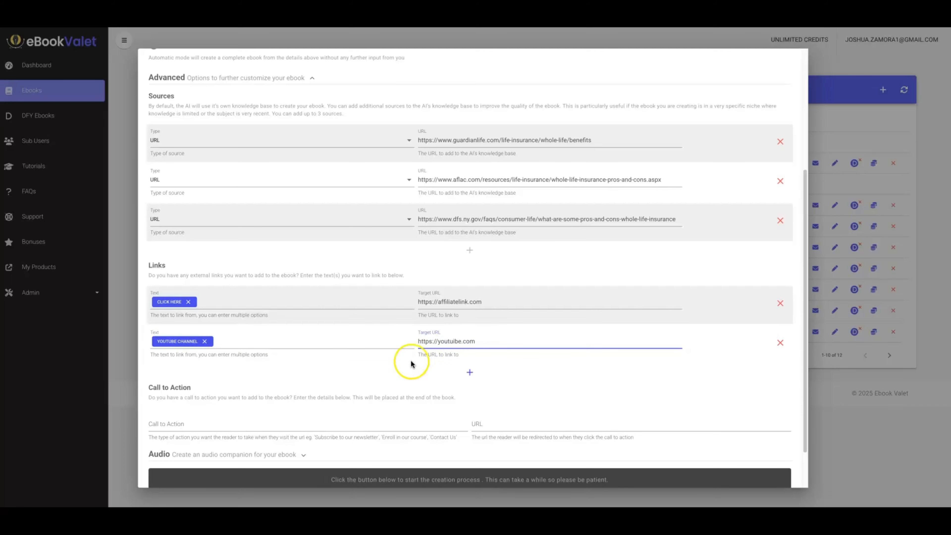
pyautogui.click(469, 372)
pyautogui.click(186, 381)
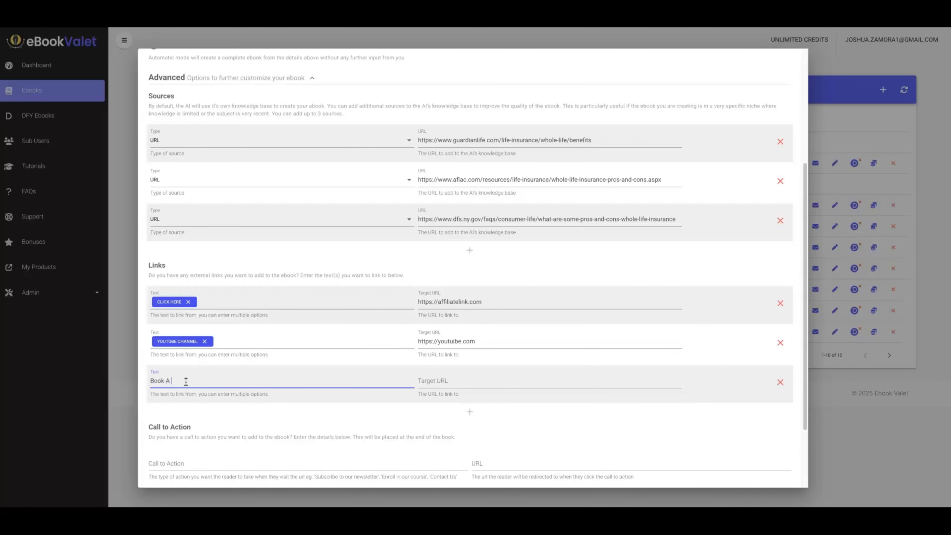
pyautogui.click(448, 383)
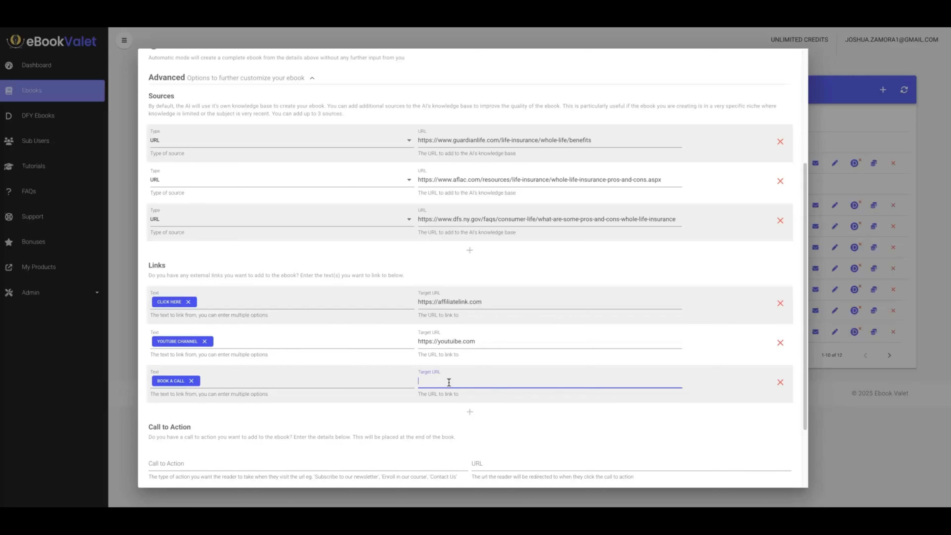
pyautogui.write('https://')
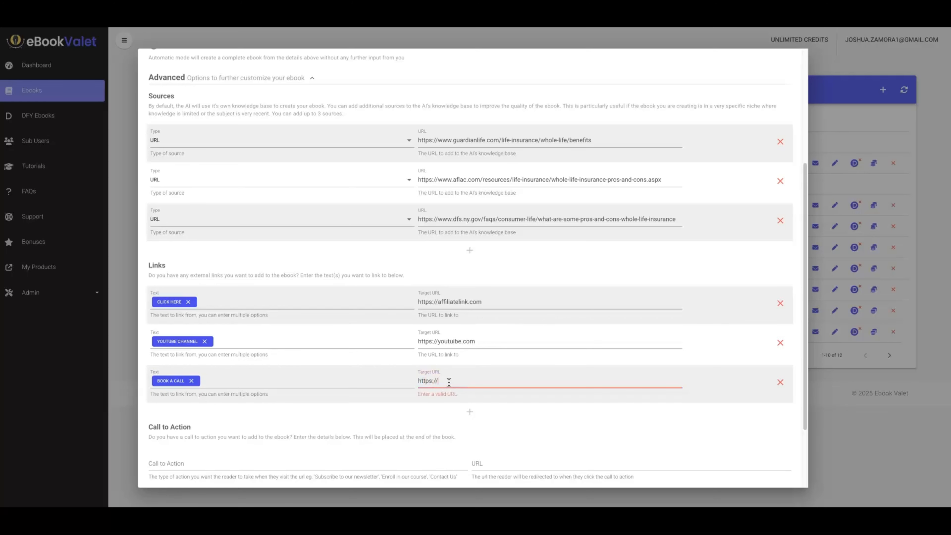
pyautogui.write('calend')
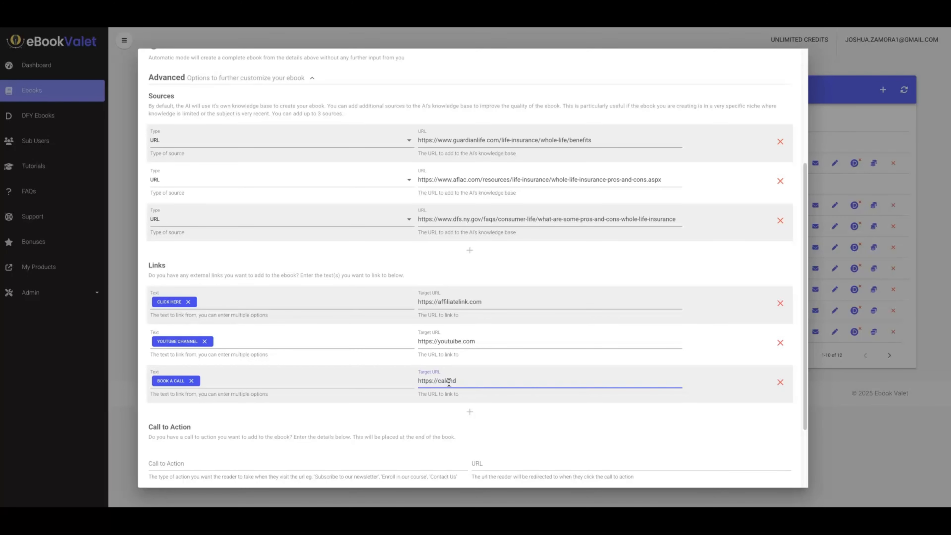
pyautogui.write('ly.com')
pyautogui.click(428, 410)
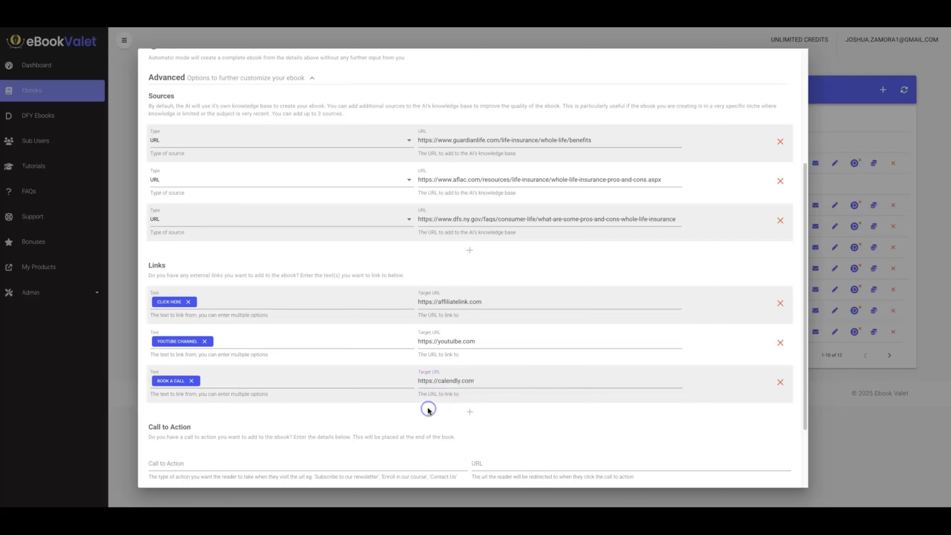
pyautogui.scroll(-3, 431, 410)
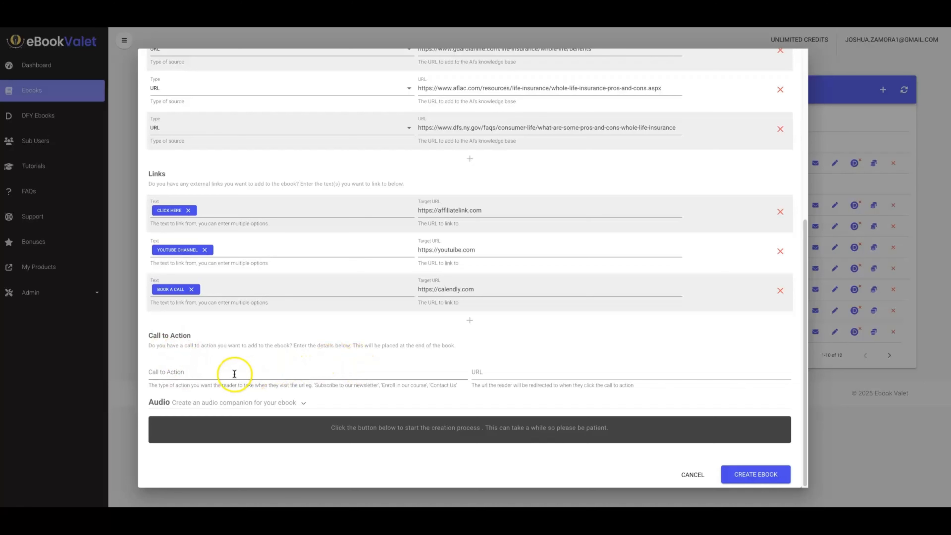
pyautogui.click(210, 378)
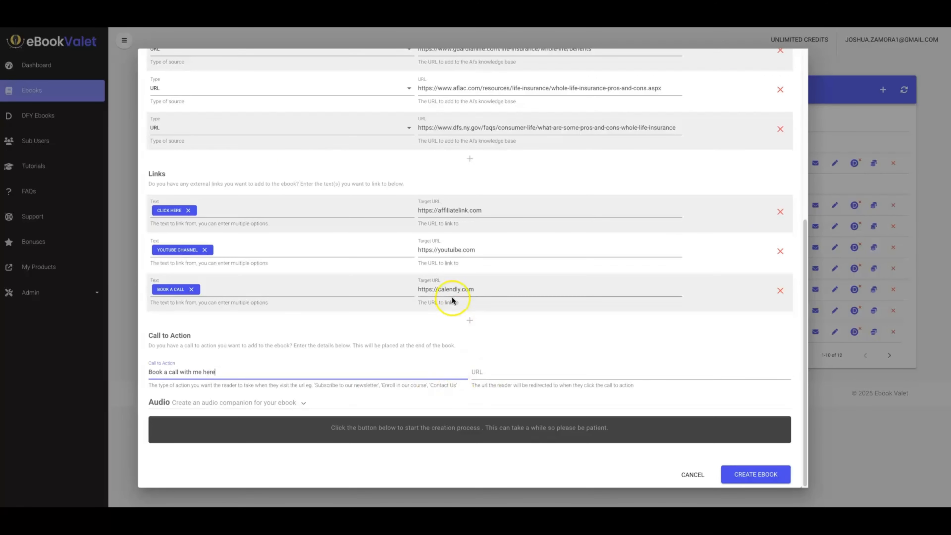
pyautogui.tripleClick(459, 289)
pyautogui.hotkey('ctrl', 'c')
pyautogui.click(511, 371)
pyautogui.hotkey('ctrl', 'v')
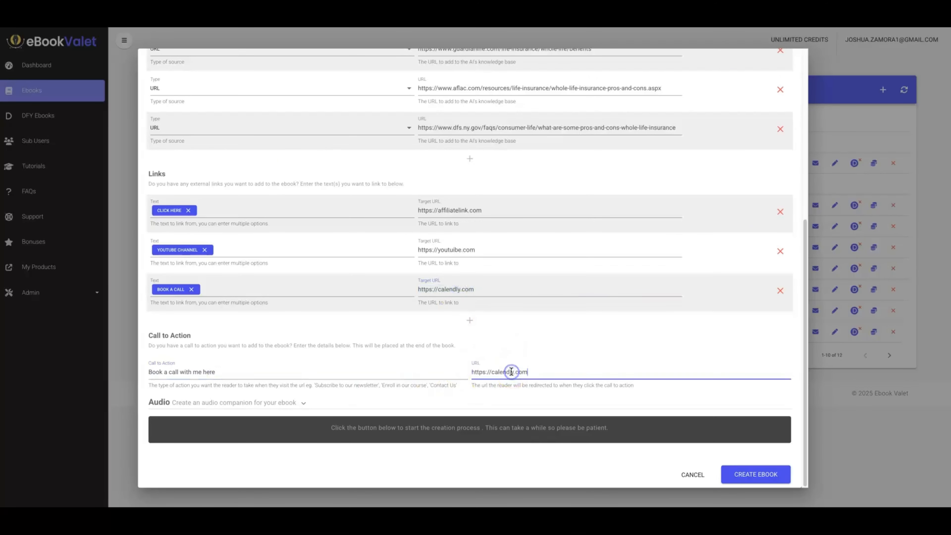
# Enable the audio companion and look over its author gender, voice, call to action and target length options.
pyautogui.click(282, 405)
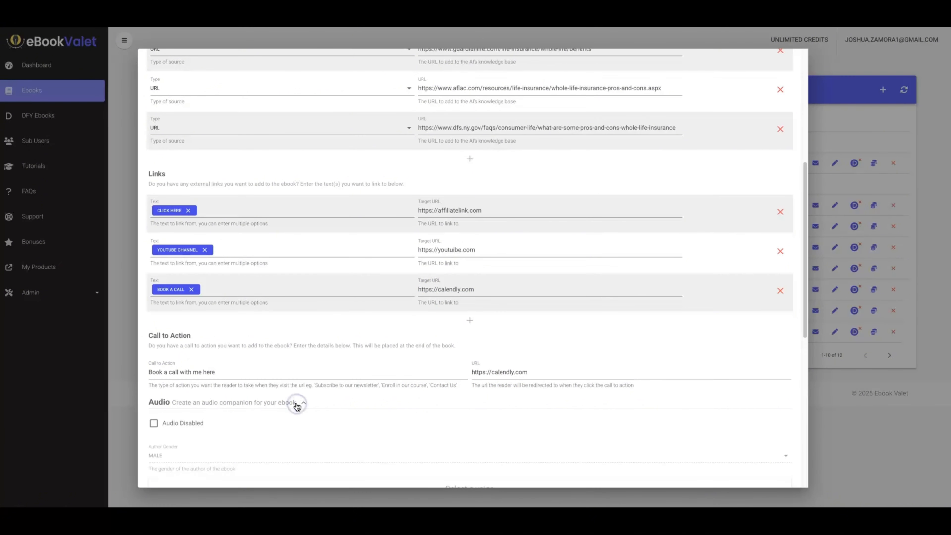
pyautogui.scroll(-3, 262, 337)
pyautogui.click(153, 280)
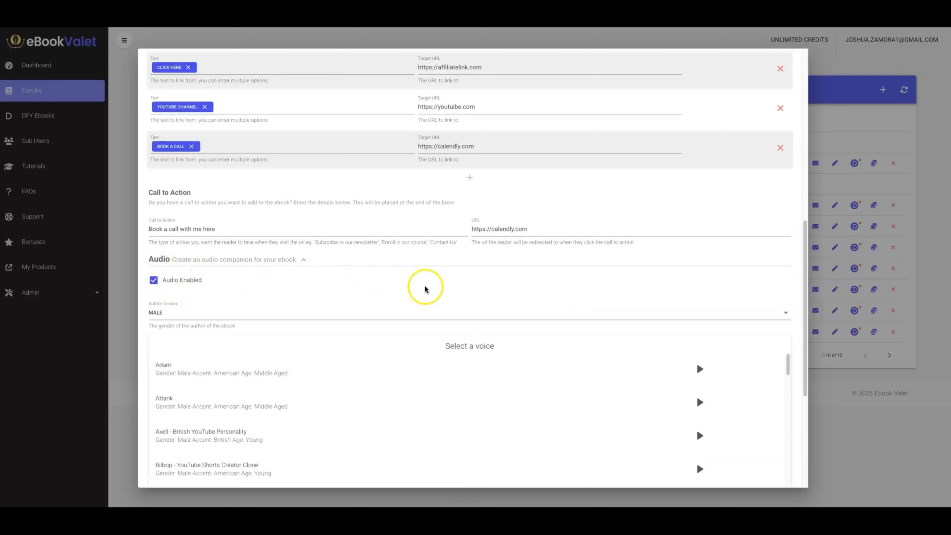
pyautogui.scroll(-1, 442, 276)
pyautogui.scroll(4, 427, 271)
pyautogui.scroll(5, 427, 272)
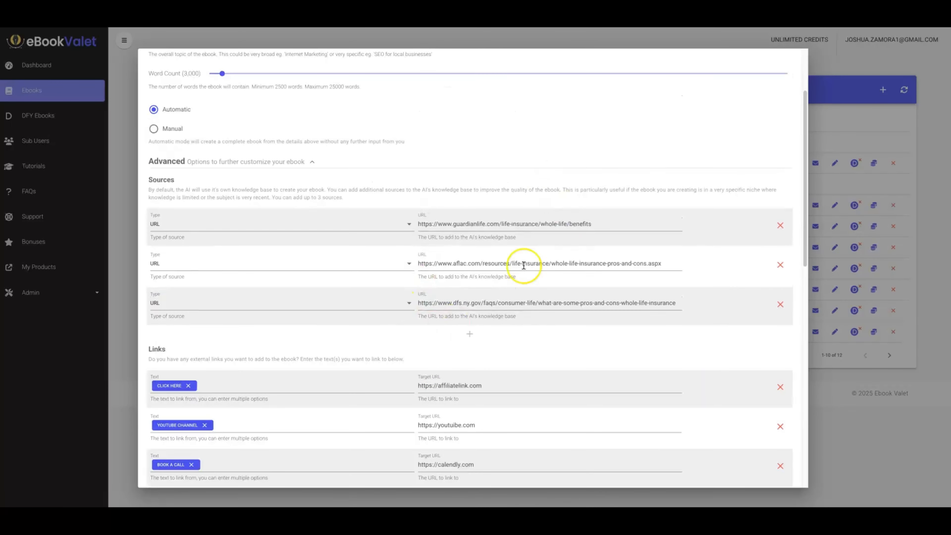
pyautogui.scroll(-10, 524, 270)
pyautogui.scroll(-3, 507, 255)
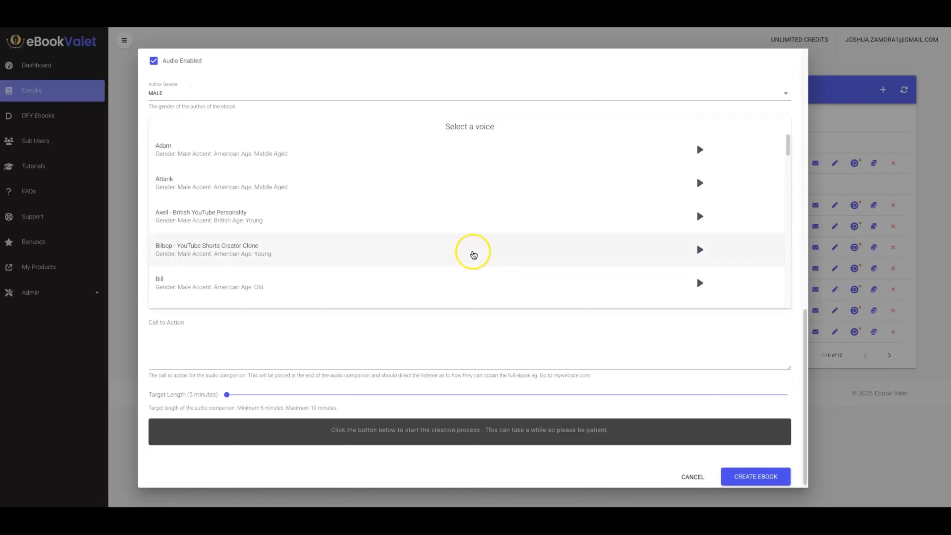
pyautogui.scroll(1, 284, 109)
pyautogui.scroll(6, 307, 98)
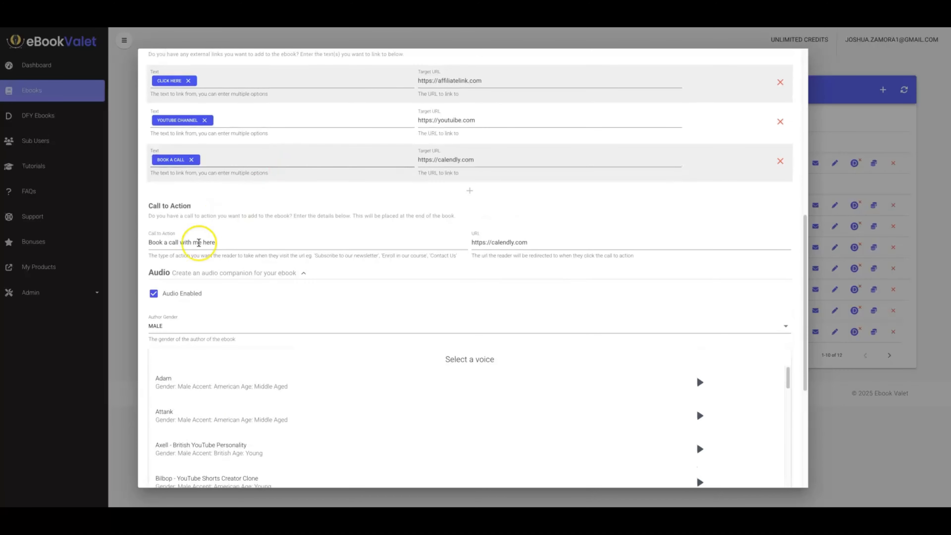
# Turn the audio companion off and review the ebook's call to action and audio options.
pyautogui.click(153, 293)
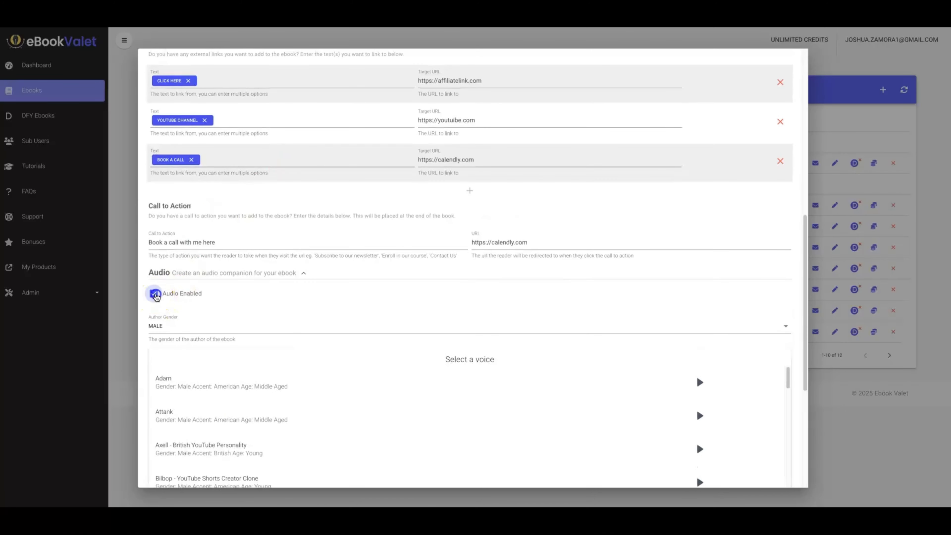
pyautogui.scroll(-4, 314, 300)
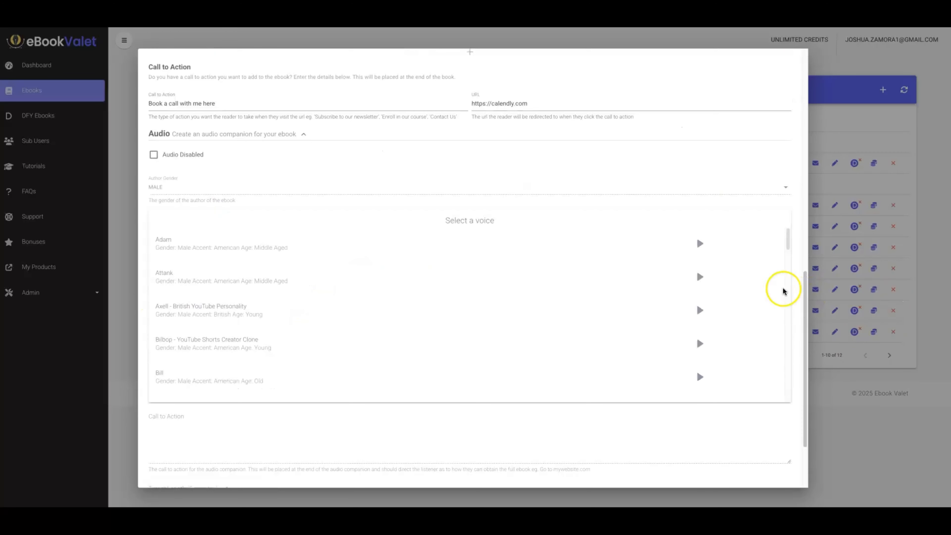
pyautogui.scroll(4, 698, 221)
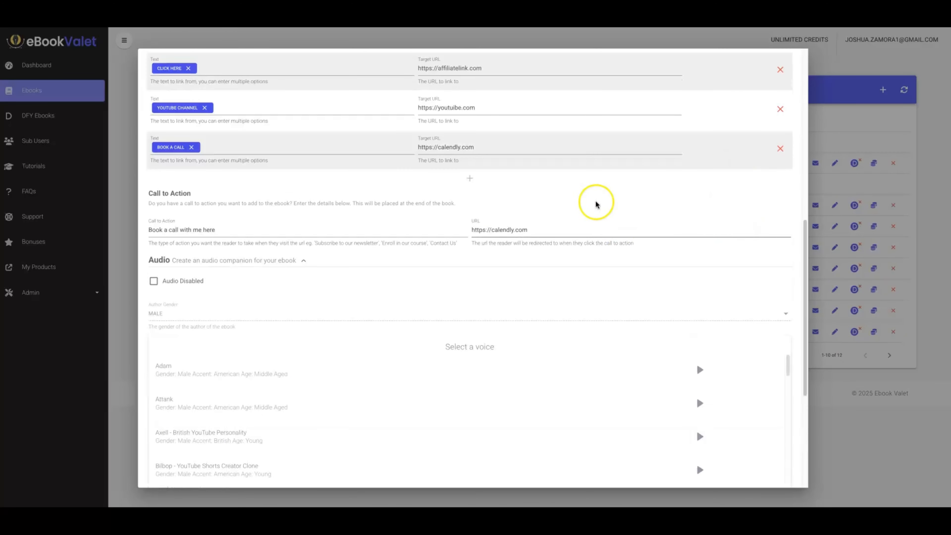
pyautogui.scroll(-6, 555, 266)
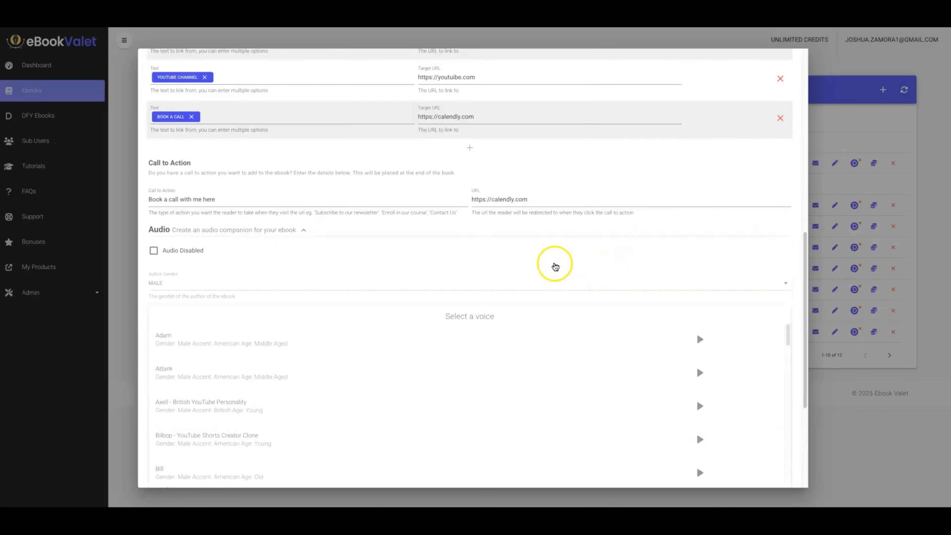
pyautogui.scroll(5, 573, 270)
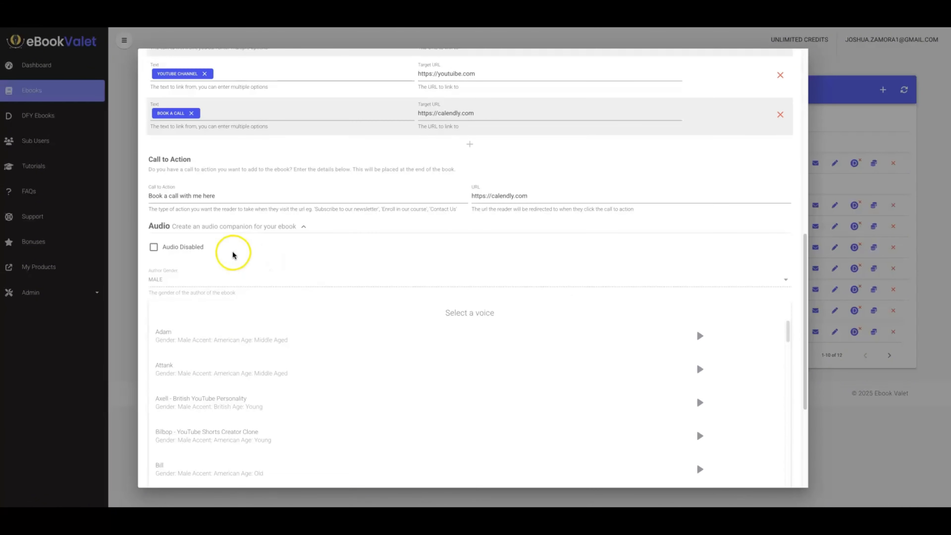
# Enable the audio companion again and select the male voice "Axell - British YouTube Personality".
pyautogui.click(154, 247)
pyautogui.scroll(-3, 347, 254)
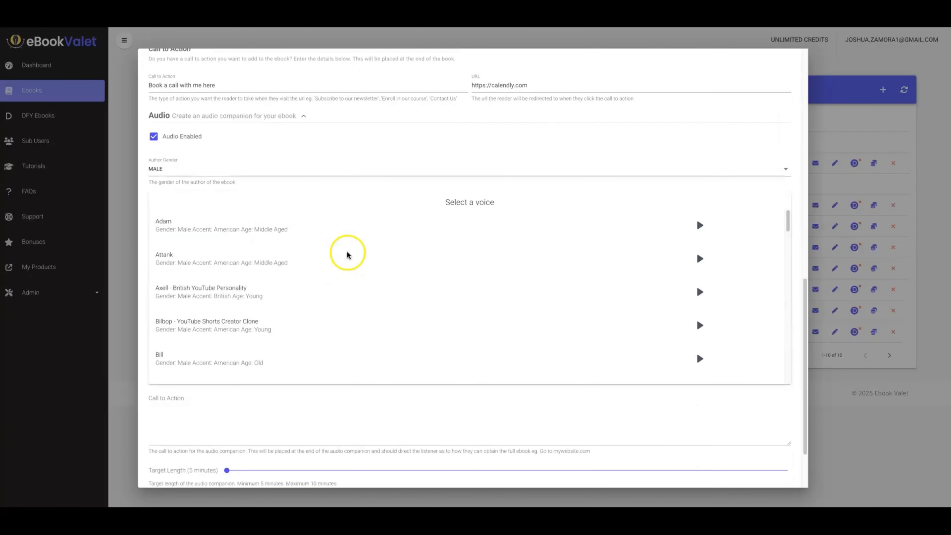
pyautogui.scroll(-1, 412, 285)
pyautogui.click(340, 279)
pyautogui.scroll(-4, 404, 301)
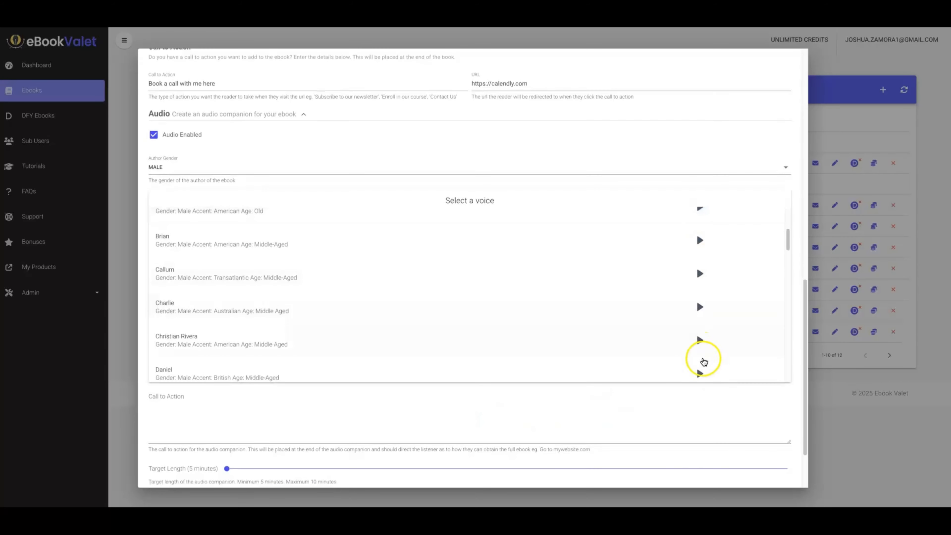
pyautogui.scroll(-2, 673, 407)
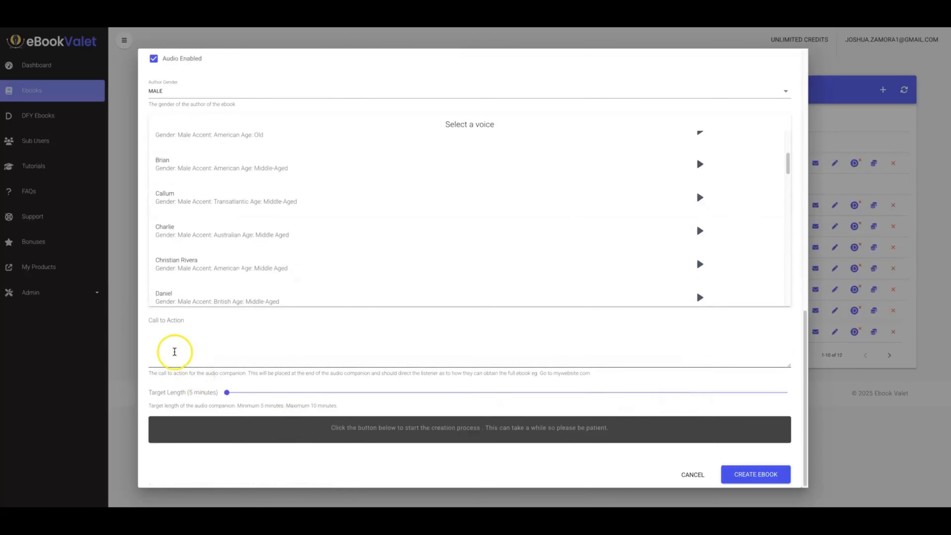
# Enter the audio call to action "Book a call with meby calling" followed by a phone number, keeping the target length at 5 minutes.
pyautogui.scroll(7, 174, 329)
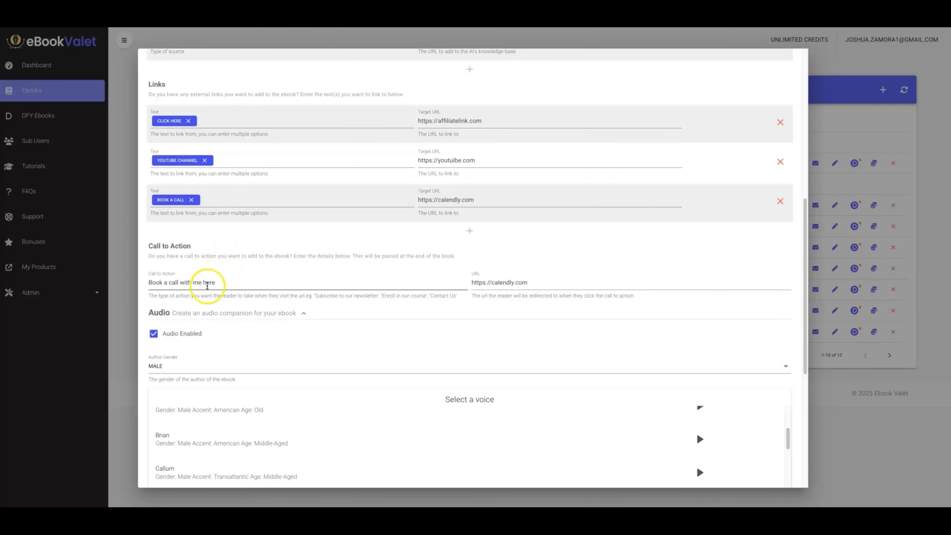
pyautogui.tripleClick(207, 283)
pyautogui.scroll(-7, 266, 400)
pyautogui.click(216, 344)
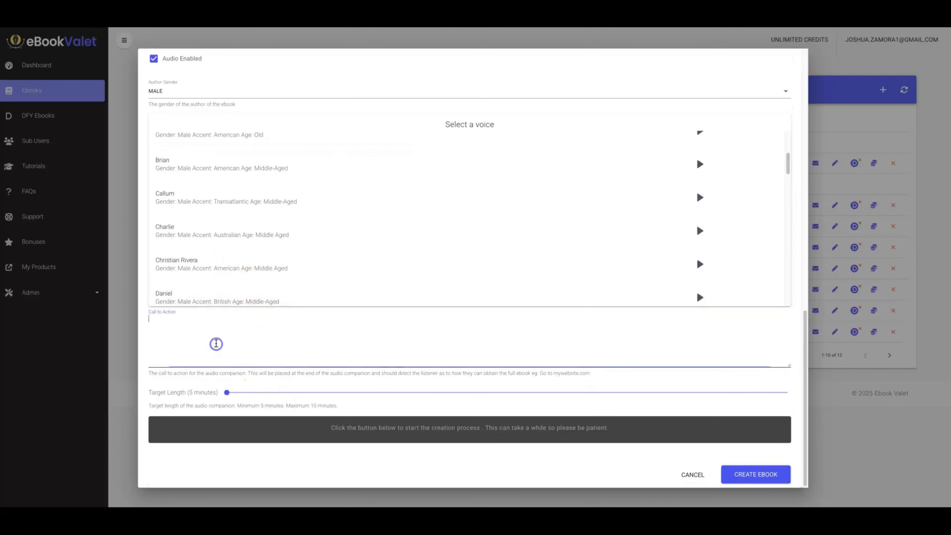
pyautogui.hotkey('ctrl', 'v')
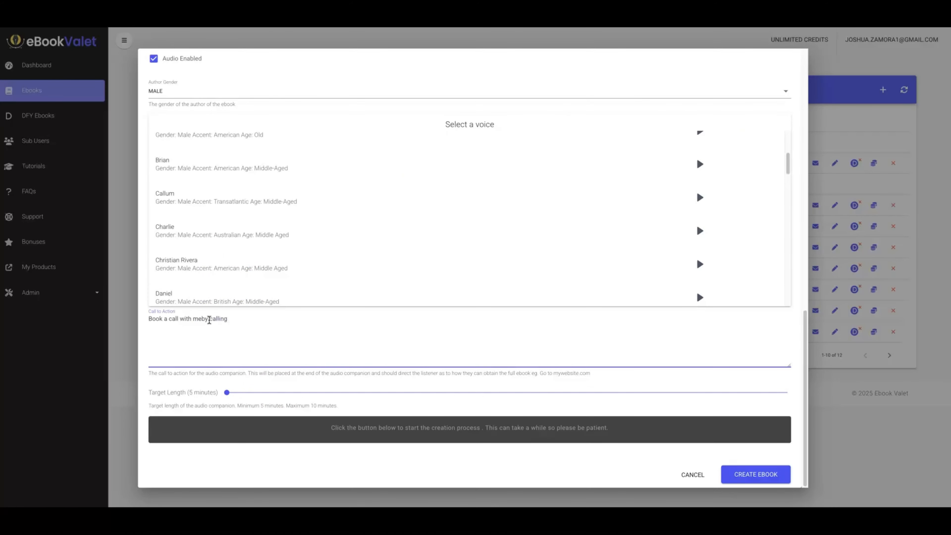
pyautogui.write('by calling 444444444')
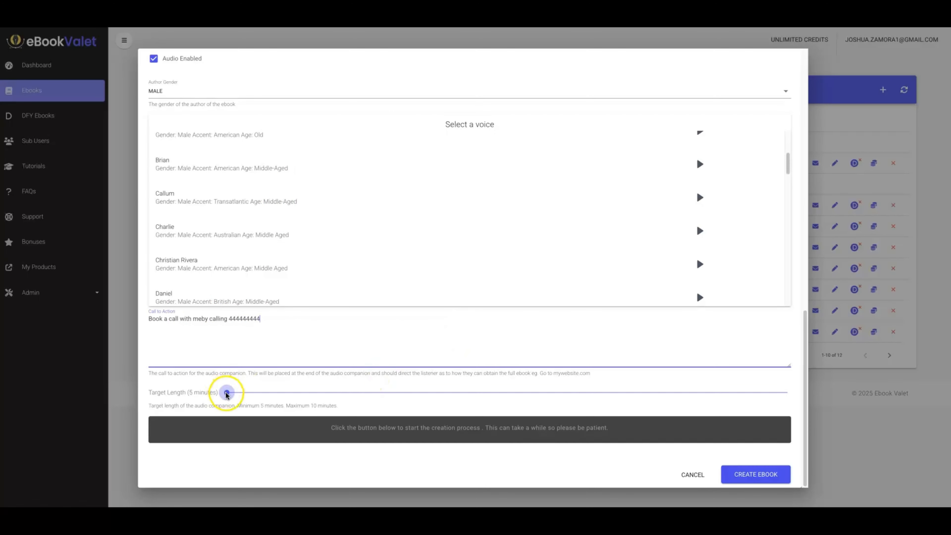
pyautogui.moveTo(227, 394)
pyautogui.mouseDown()
pyautogui.moveTo(686, 403)
pyautogui.moveTo(234, 392)
pyautogui.mouseUp()
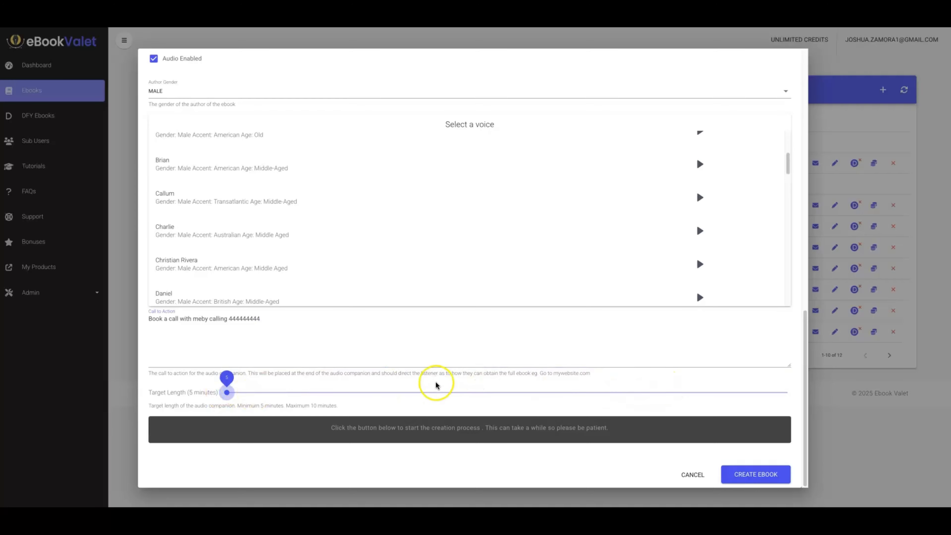
# Review the ebook's sources, links and audio settings, then disable the audio companion and collapse its options.
pyautogui.scroll(5, 409, 375)
pyautogui.scroll(10, 453, 240)
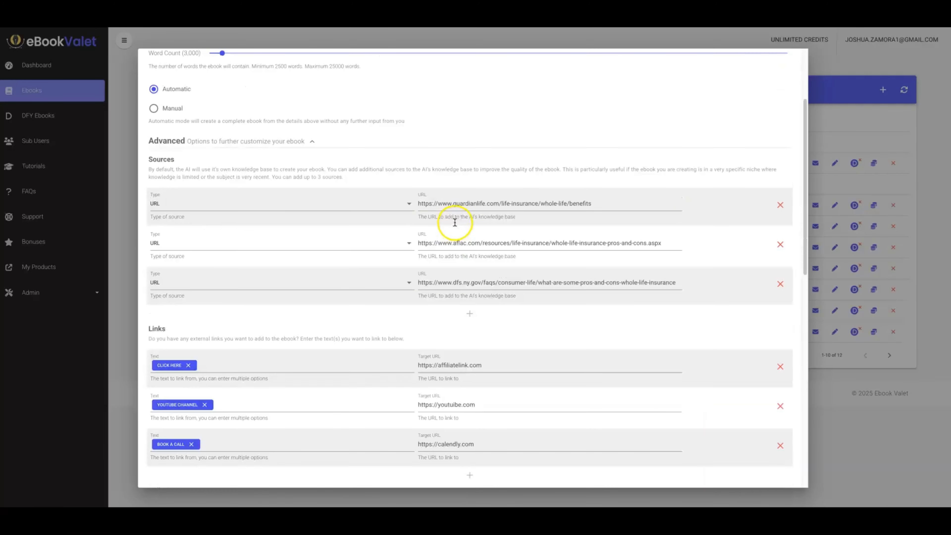
pyautogui.scroll(-15, 454, 219)
pyautogui.scroll(9, 492, 188)
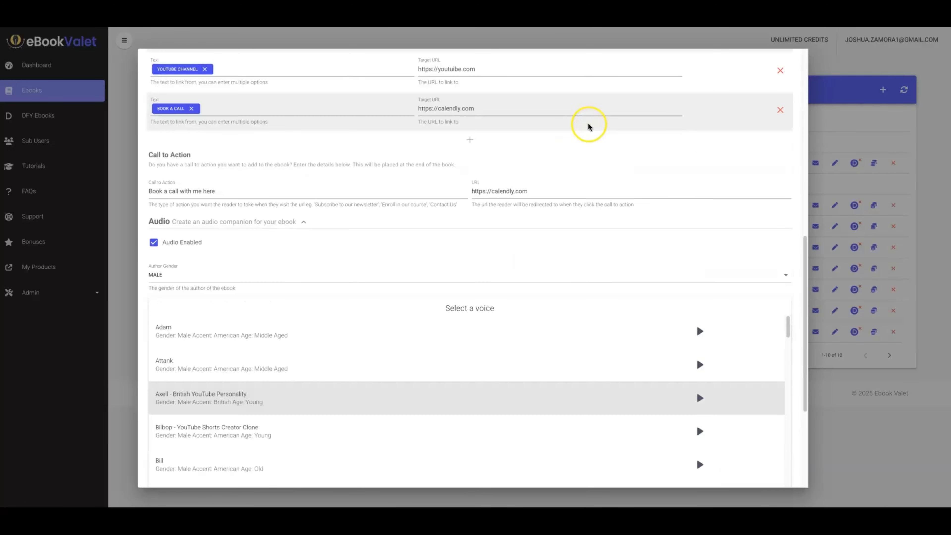
pyautogui.click(155, 397)
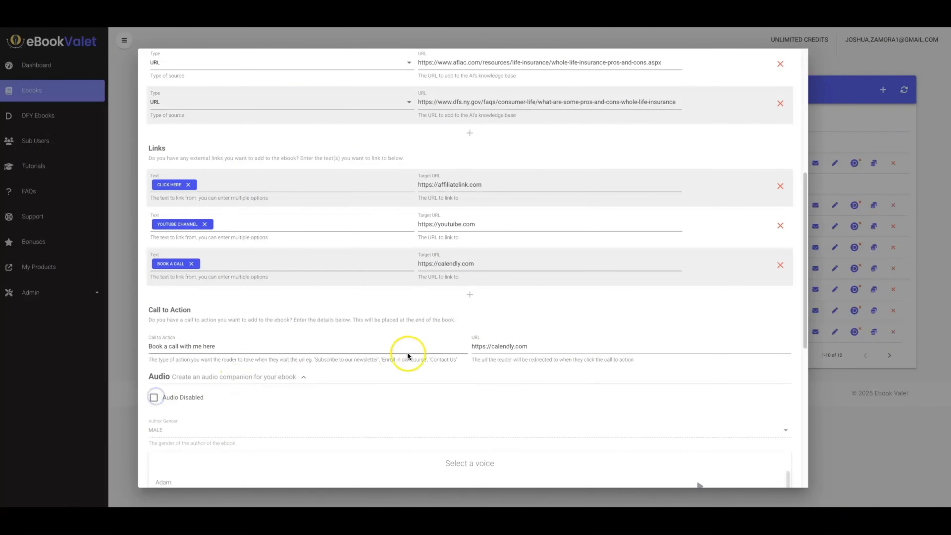
pyautogui.click(297, 378)
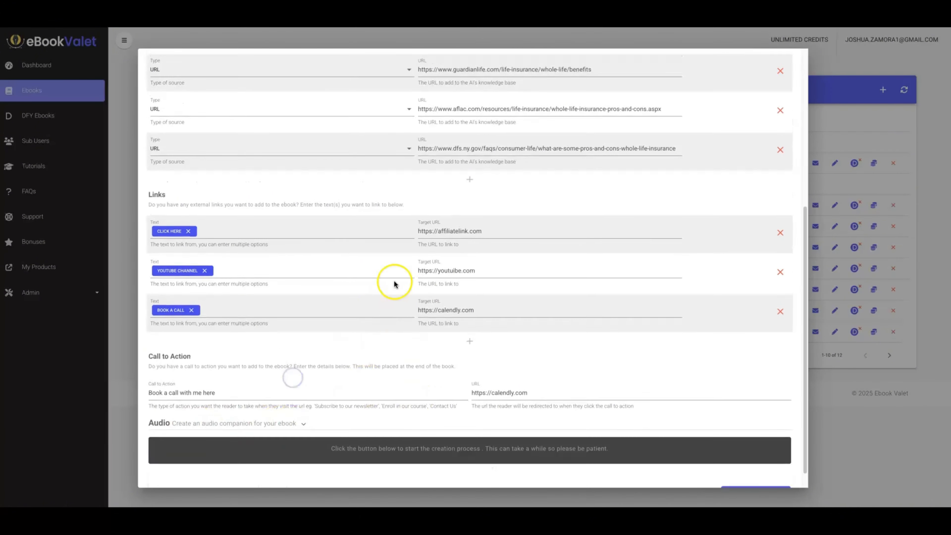
# Check the ebook's settings one final time and start creating the ebook.
pyautogui.scroll(7, 393, 283)
pyautogui.scroll(-7, 466, 238)
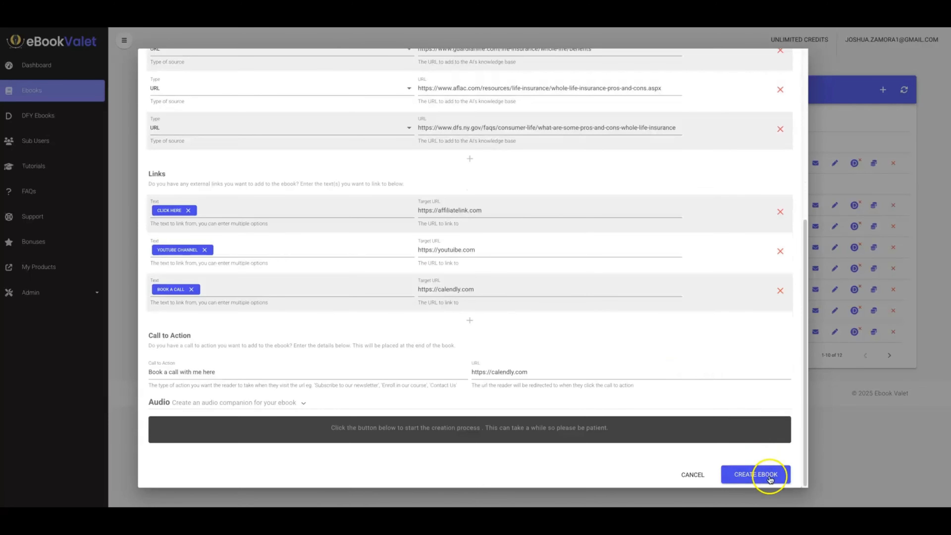
pyautogui.click(769, 478)
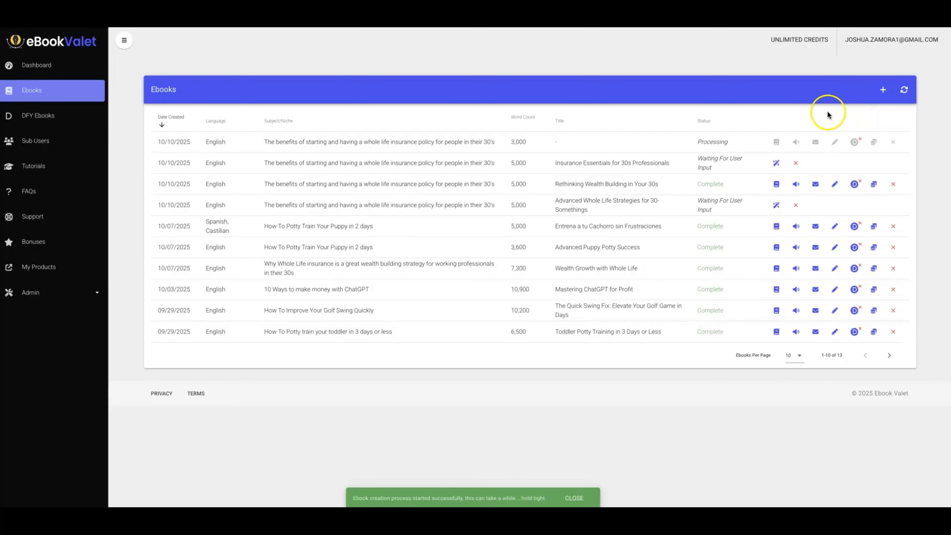
# Start another ebook with the subject "The benefits of starting and having a whole life insurance policy for people in their 30's" in Manual mode.
pyautogui.tripleClick(444, 142)
pyautogui.hotkey('ctrl', 'c')
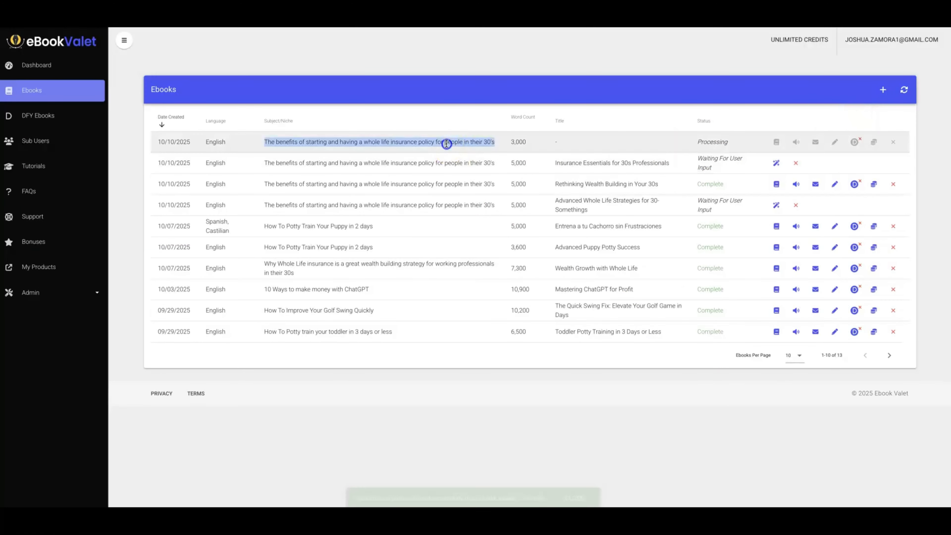
pyautogui.click(881, 90)
pyautogui.click(206, 179)
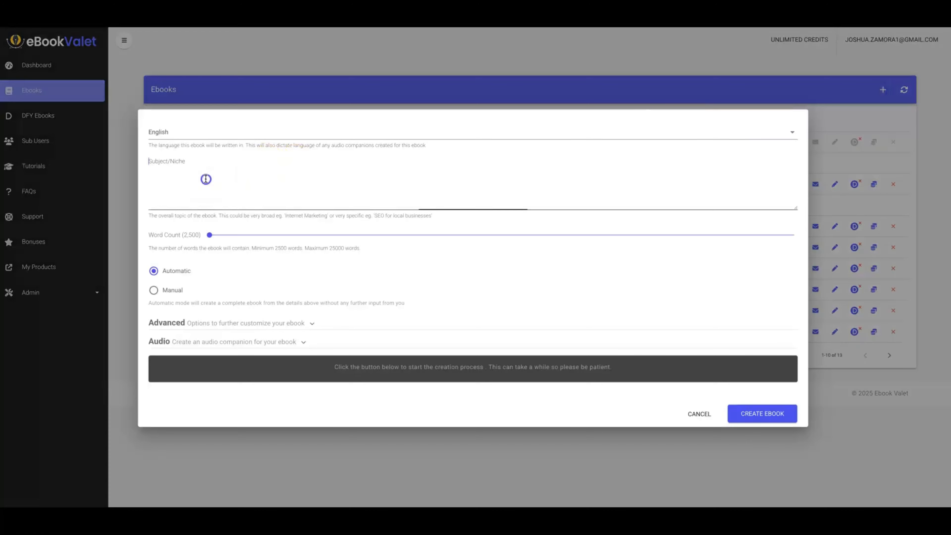
pyautogui.hotkey('ctrl', 'v')
pyautogui.click(154, 290)
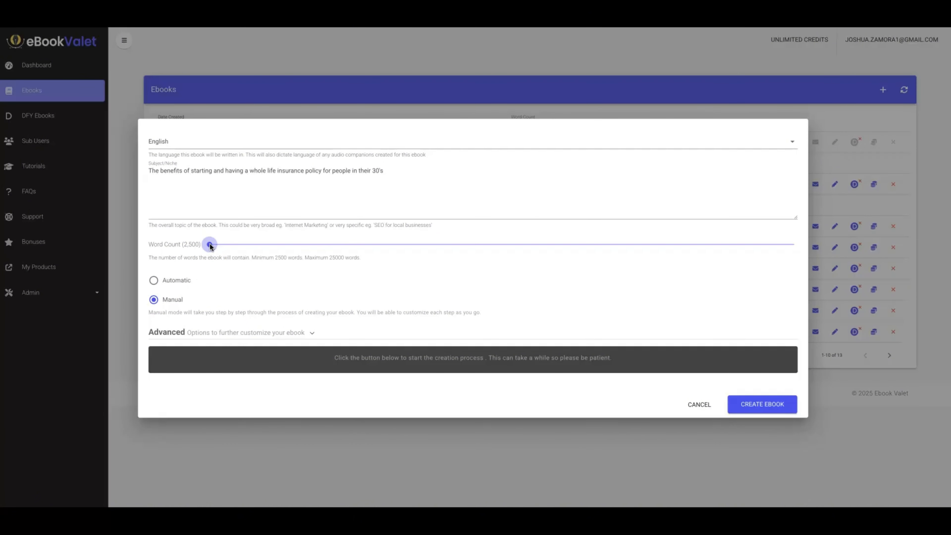
# Set the ebook's word count to 3,000 and start creating it.
pyautogui.moveTo(210, 245); pyautogui.dragTo(250, 246)
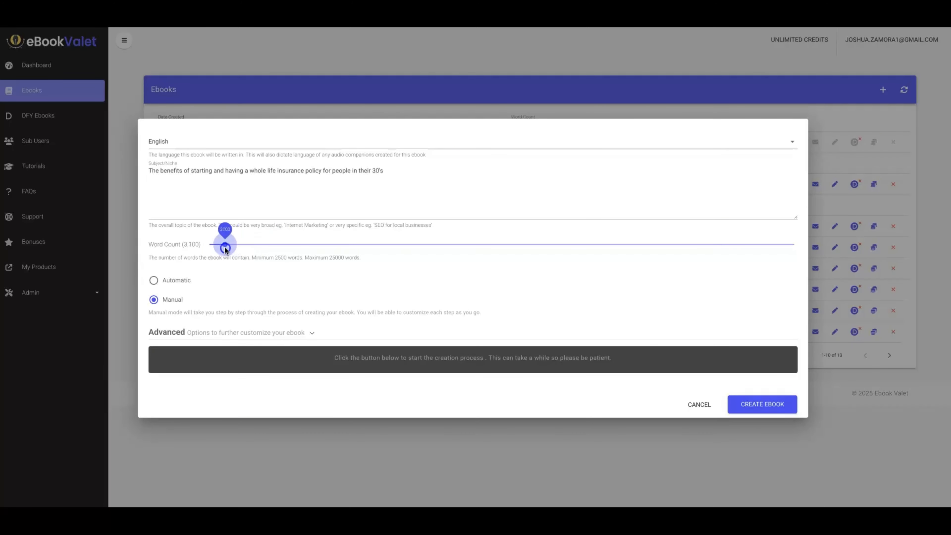
pyautogui.moveTo(224, 247); pyautogui.dragTo(222, 245)
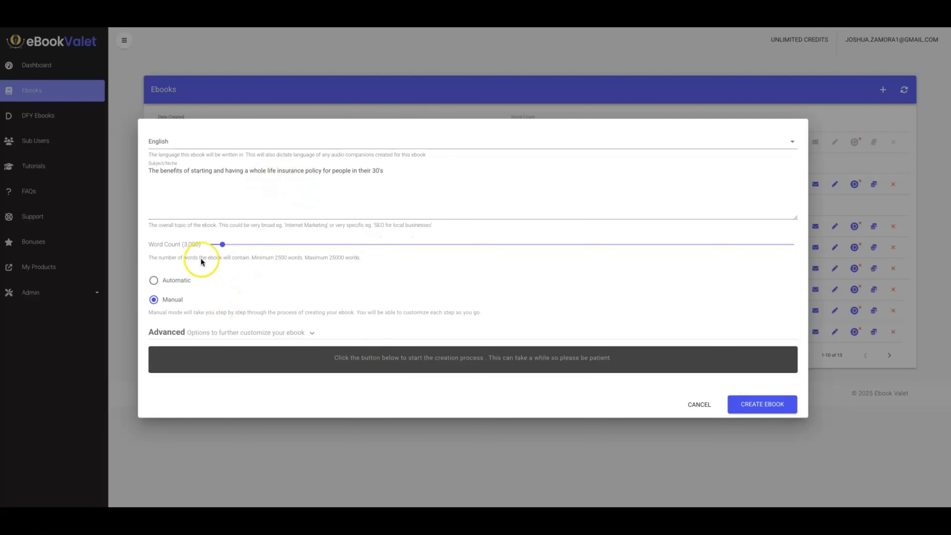
pyautogui.click(764, 404)
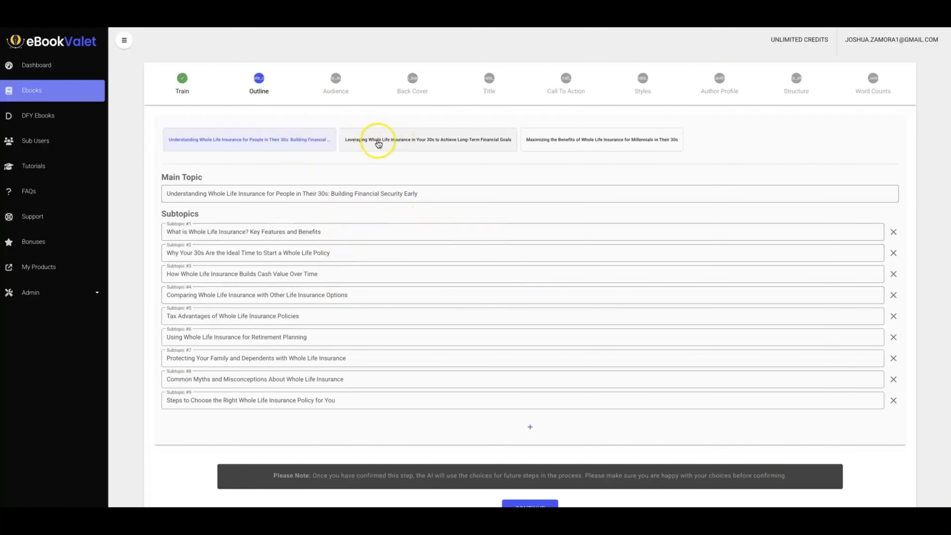
# Compare the three suggested outlines, returning to "Understanding Whole Life Insurance for People in Their 30s: Building Financial Security Early".
pyautogui.click(390, 142)
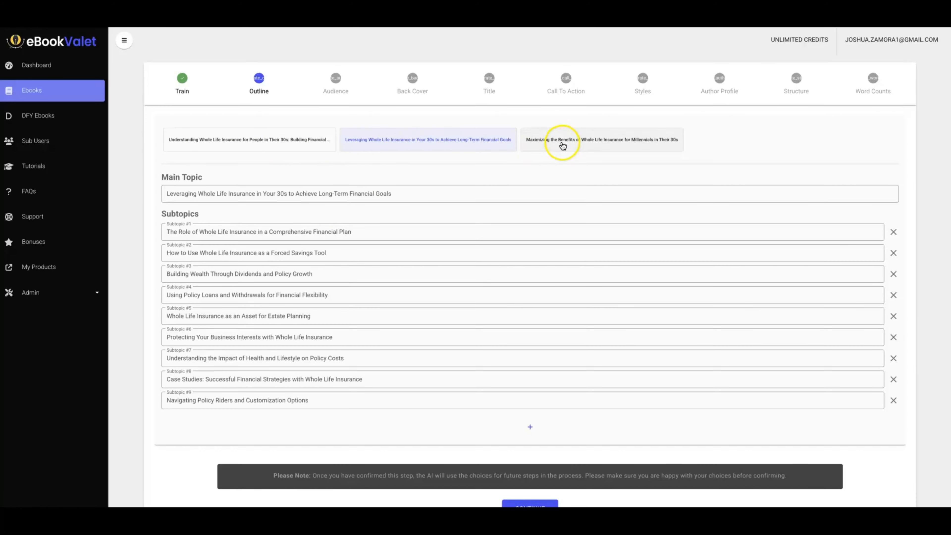
pyautogui.click(529, 142)
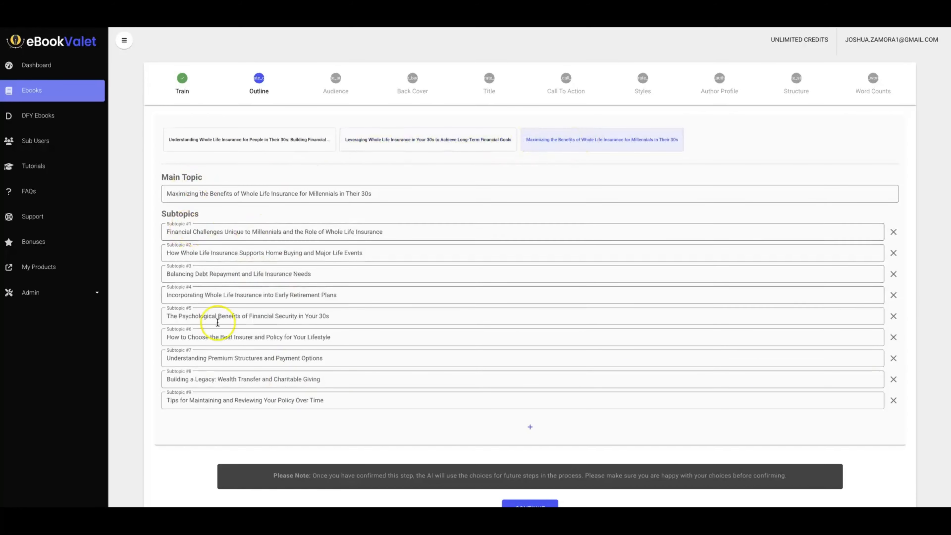
pyautogui.click(401, 143)
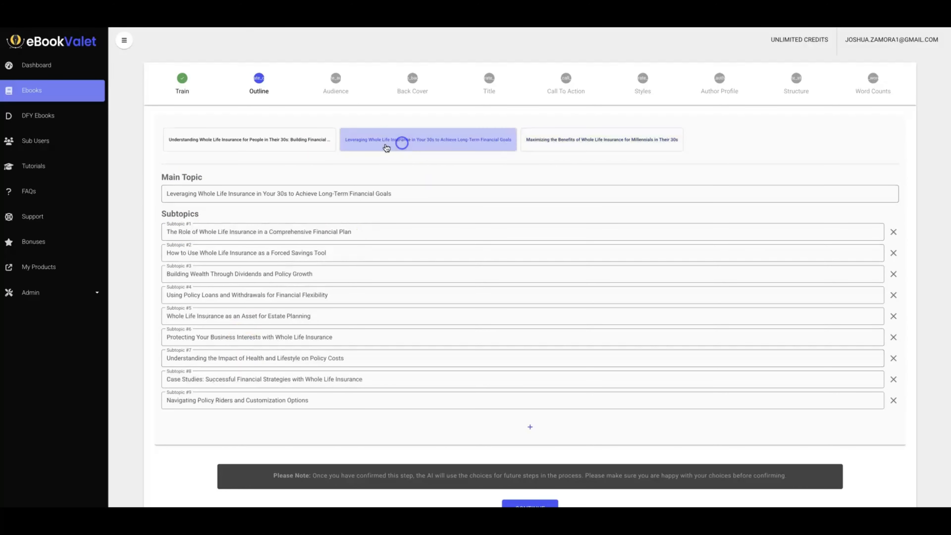
pyautogui.click(273, 139)
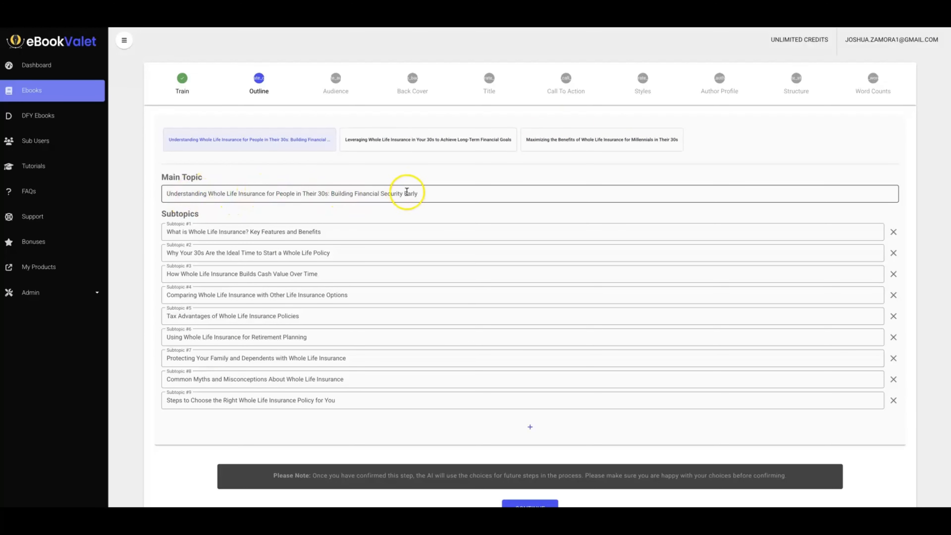
# Review the selected outline's main topic and subtopics, then confirm the outline unchanged.
pyautogui.scroll(-2, 411, 187)
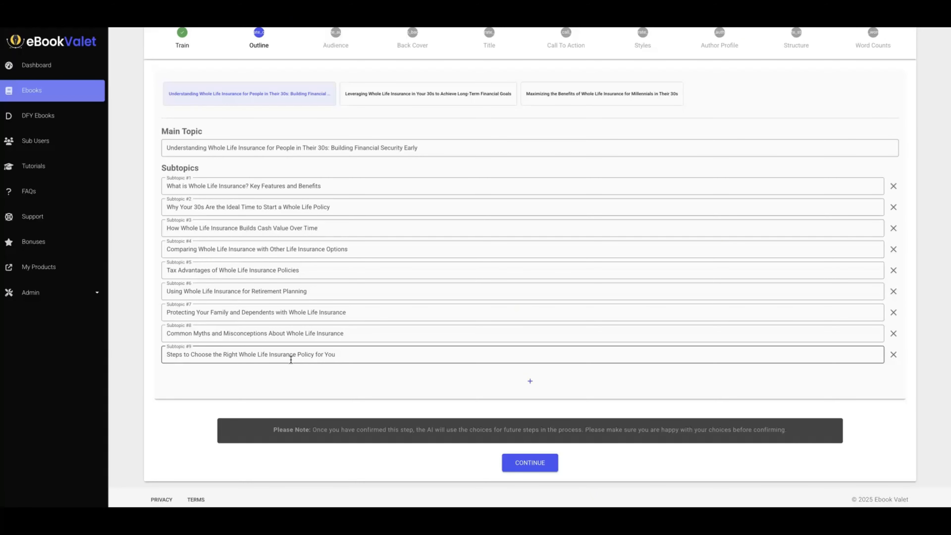
pyautogui.click(272, 186)
pyautogui.click(264, 173)
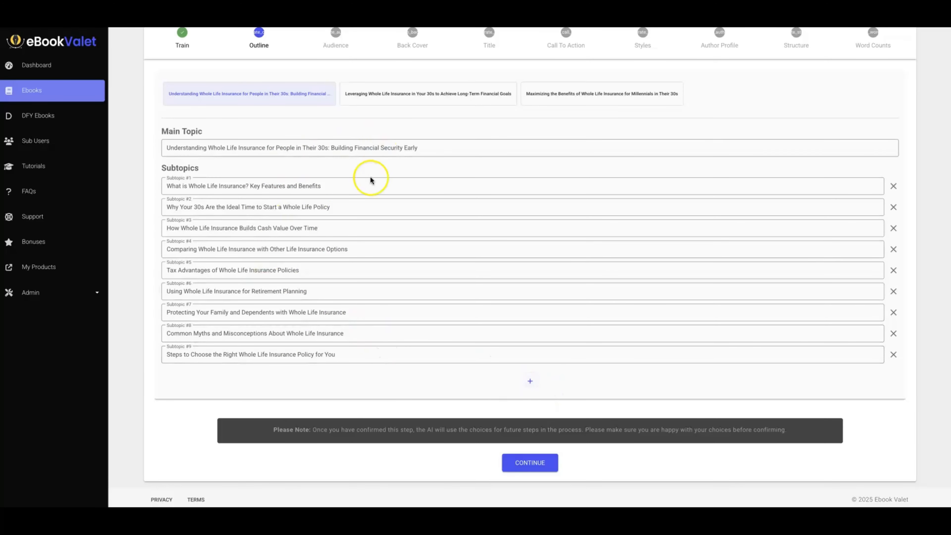
pyautogui.scroll(1, 381, 217)
pyautogui.scroll(-1, 382, 217)
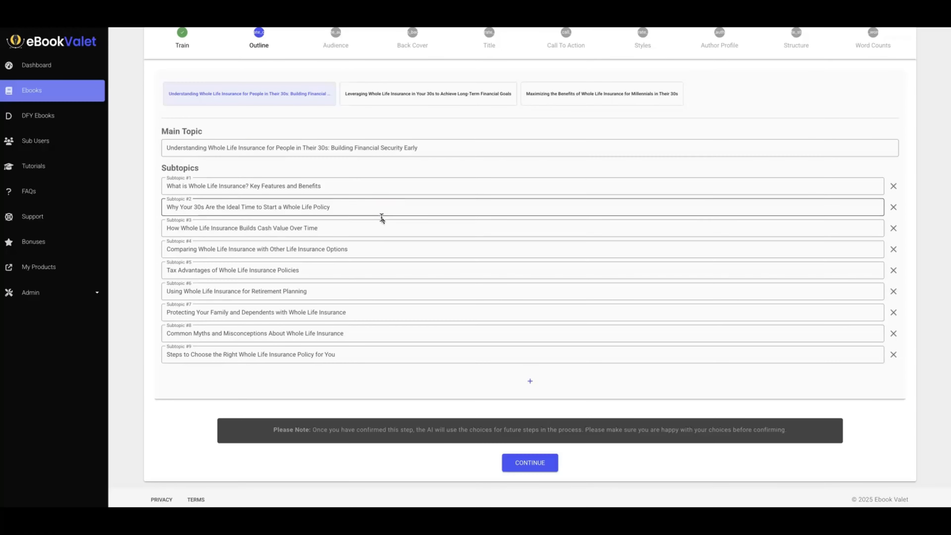
pyautogui.click(386, 220)
pyautogui.scroll(1, 378, 212)
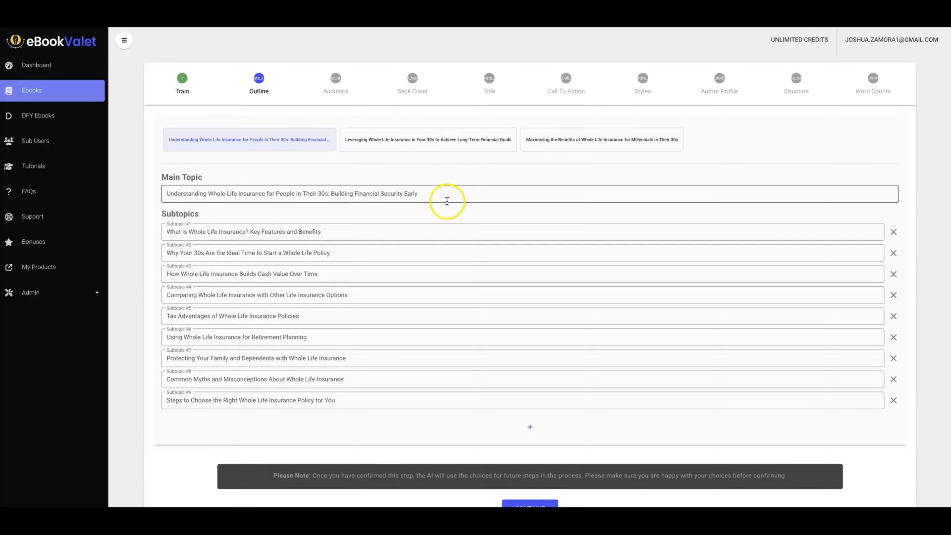
pyautogui.scroll(-1, 446, 202)
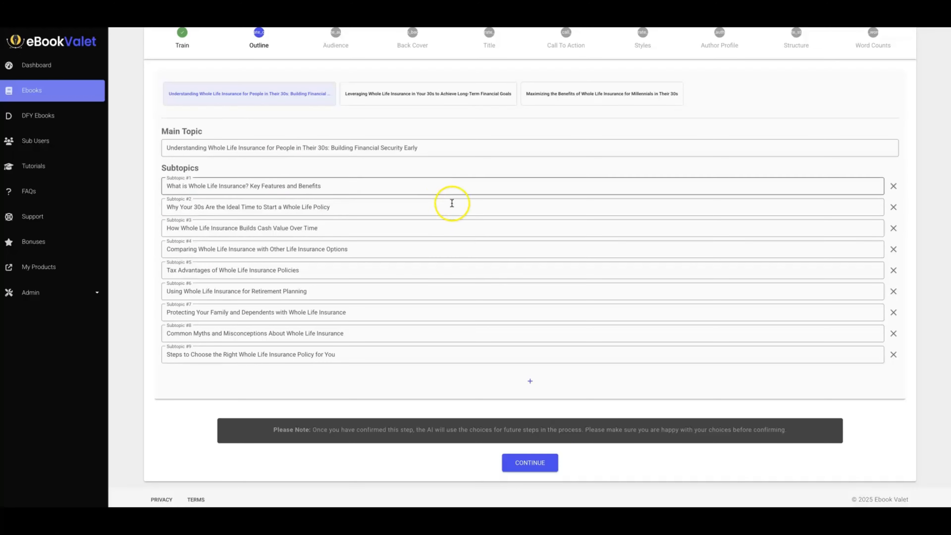
pyautogui.click(531, 466)
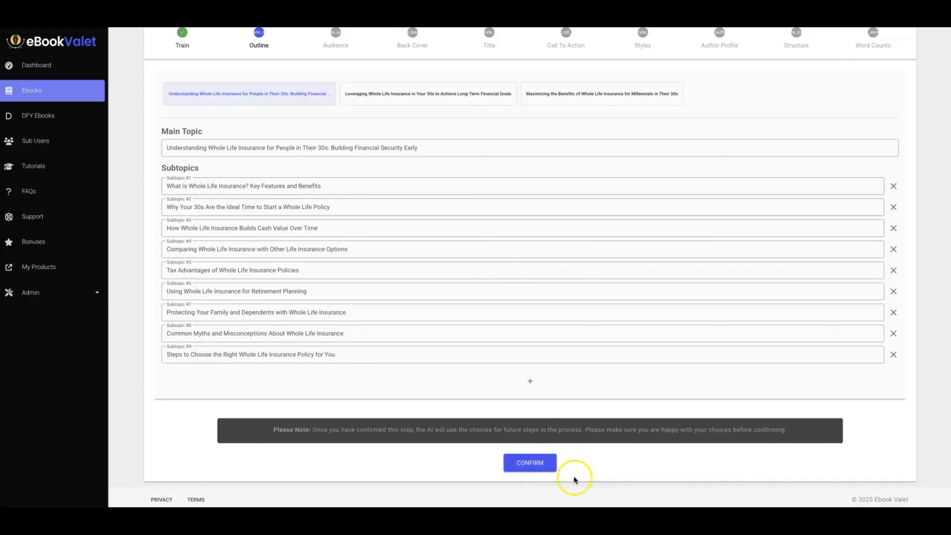
pyautogui.click(534, 464)
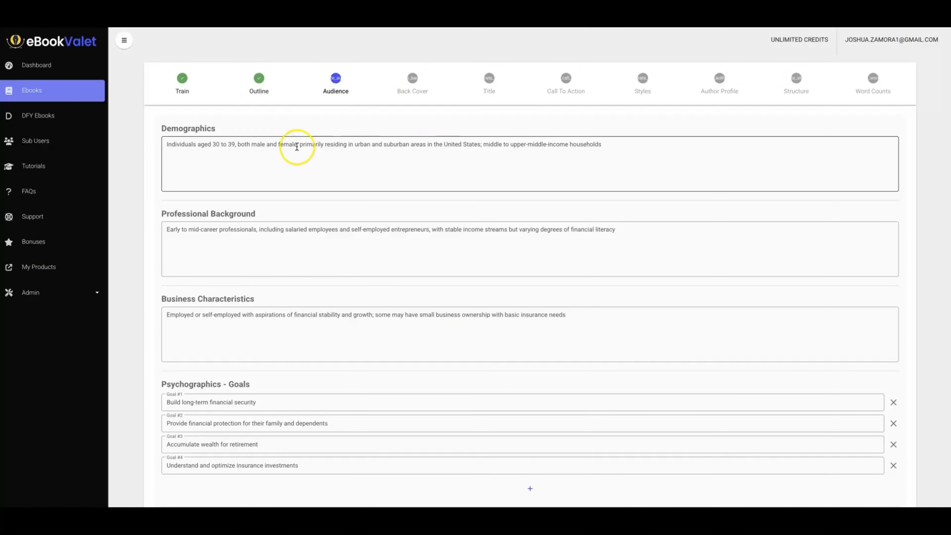
# Examine the generated audience profile, from demographics and professional background through goals, challenges, mindset, needs and summary.
pyautogui.scroll(-1, 139, 166)
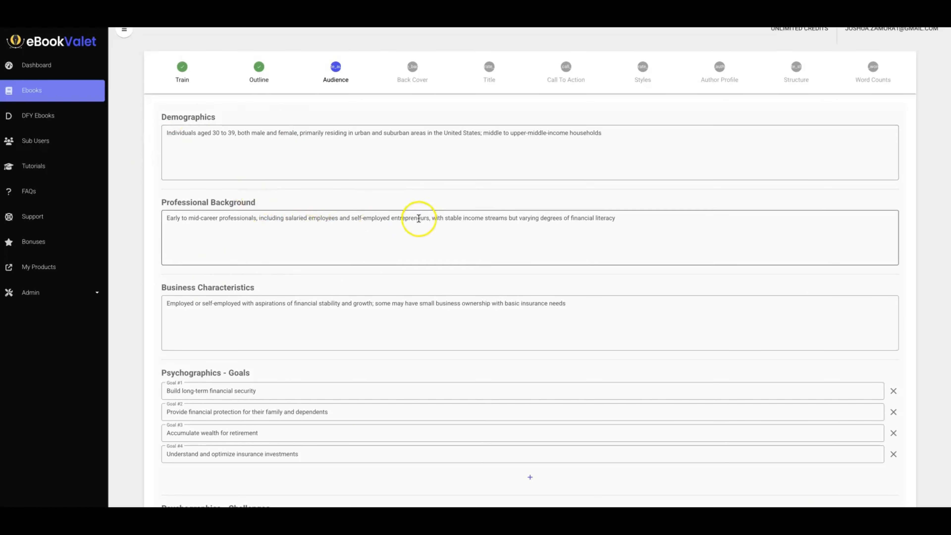
pyautogui.scroll(-1, 418, 219)
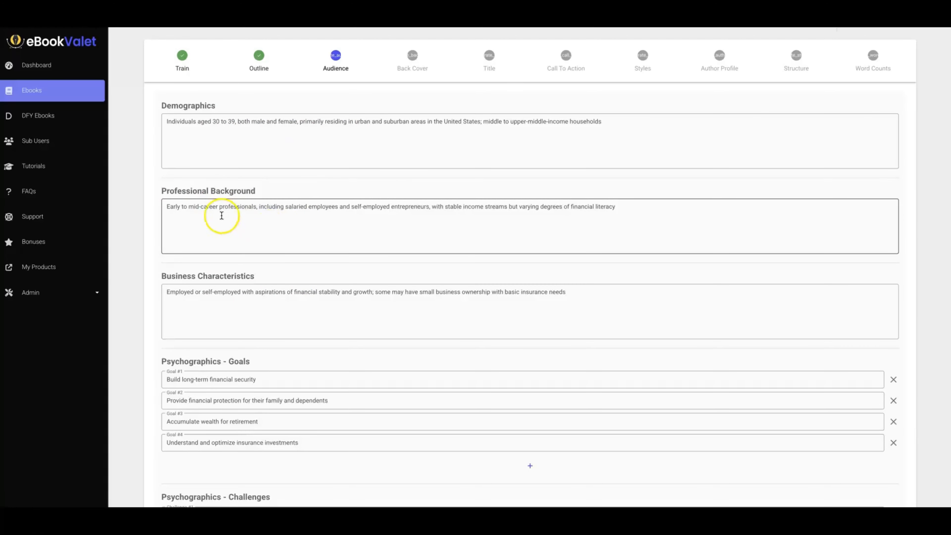
pyautogui.scroll(-1, 149, 187)
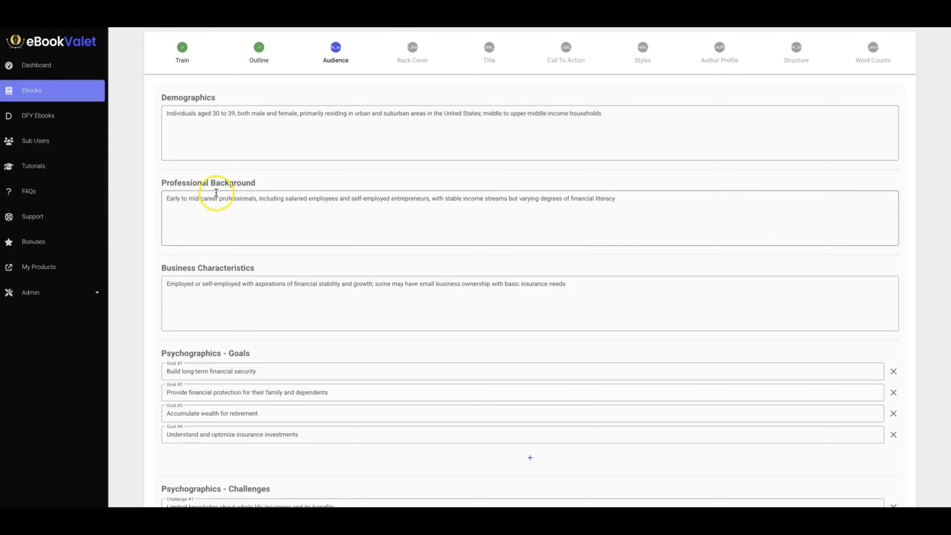
pyautogui.scroll(-1, 218, 189)
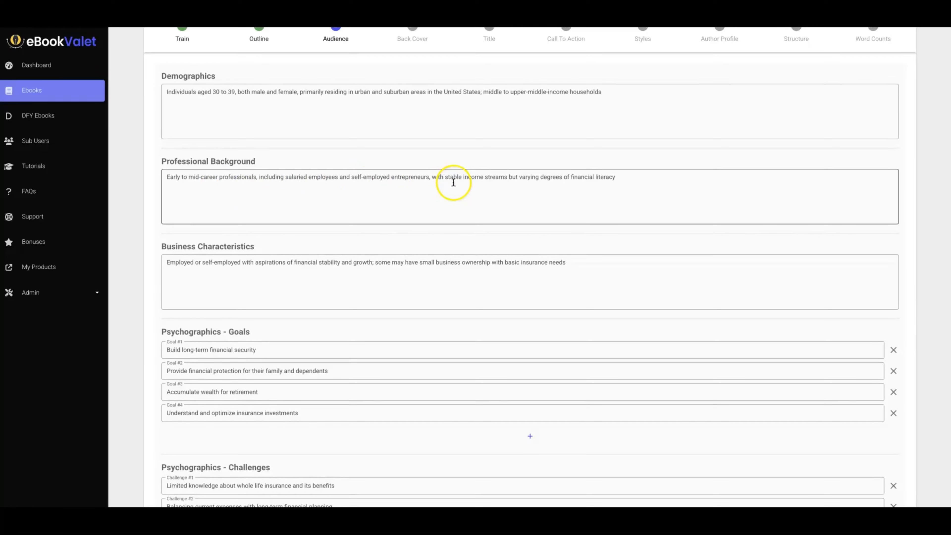
pyautogui.scroll(-1, 472, 180)
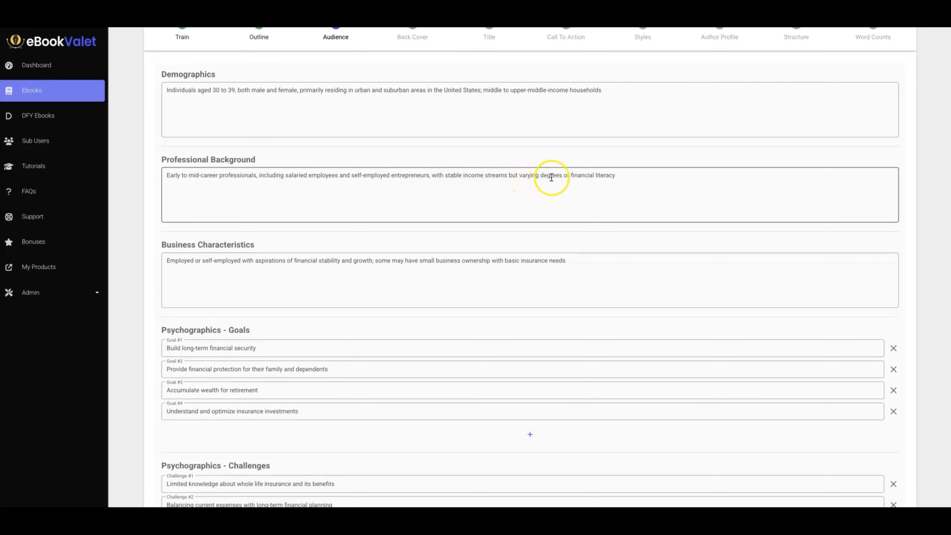
pyautogui.scroll(-1, 293, 240)
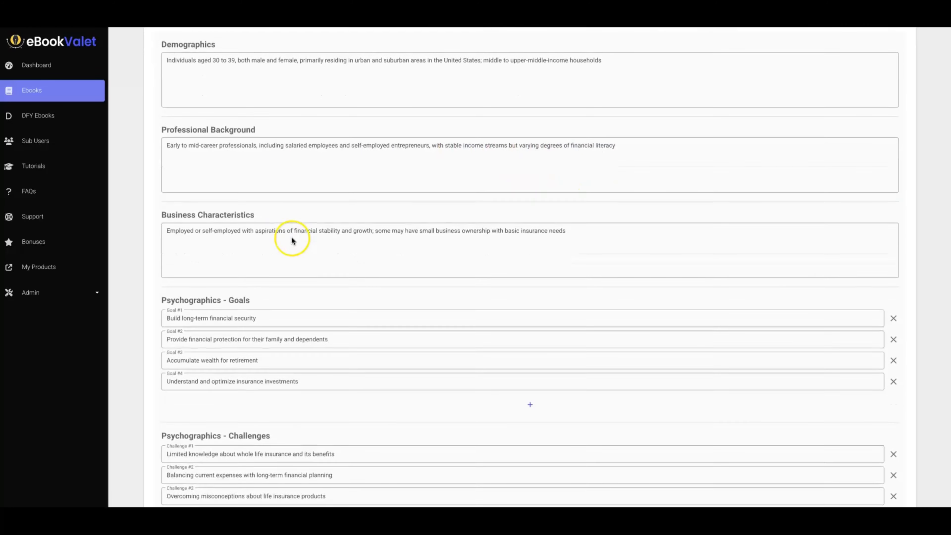
pyautogui.scroll(-1, 292, 239)
pyautogui.scroll(-3, 213, 191)
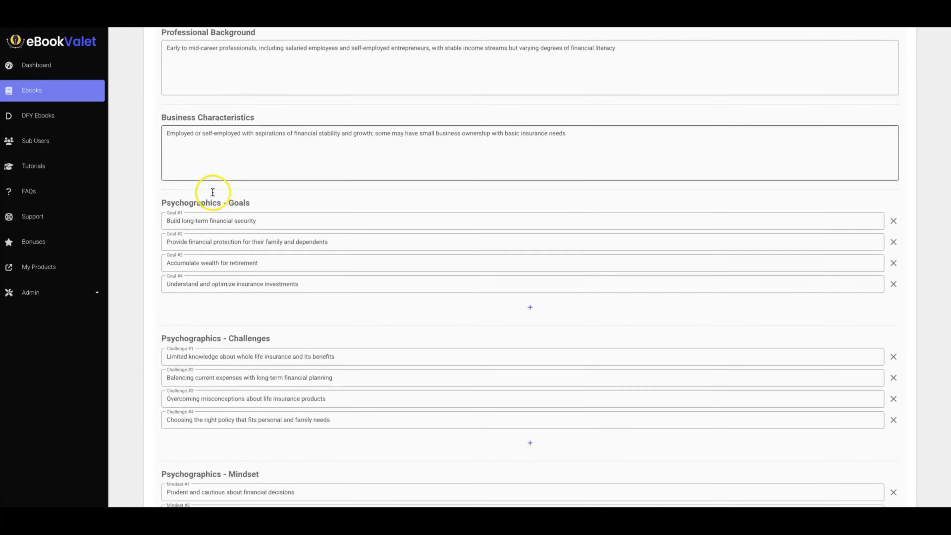
pyautogui.scroll(-5, 240, 247)
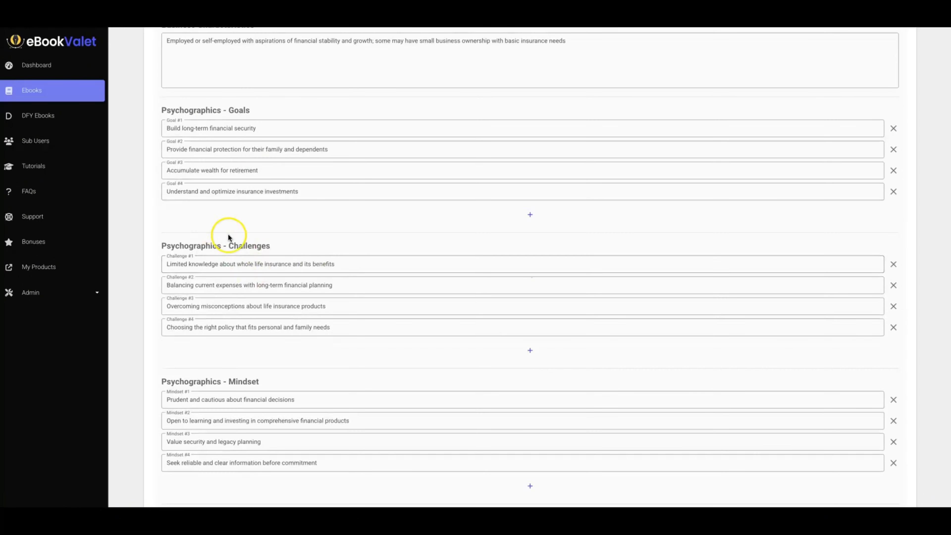
pyautogui.scroll(-3, 241, 243)
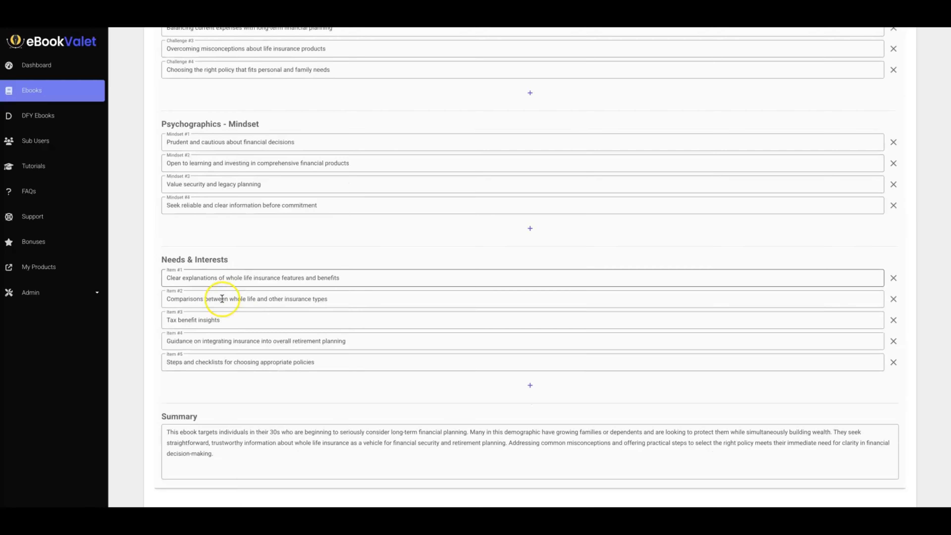
pyautogui.scroll(-2, 240, 257)
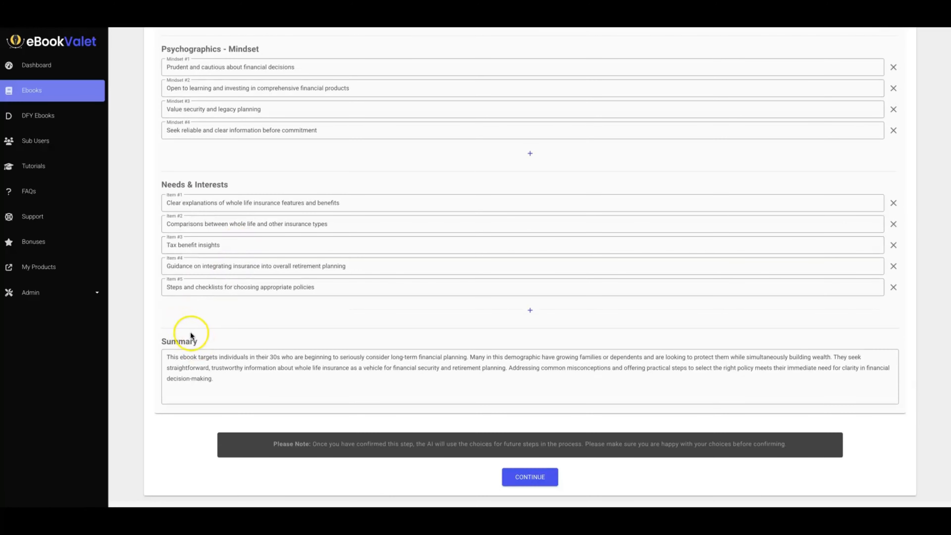
pyautogui.scroll(1, 190, 333)
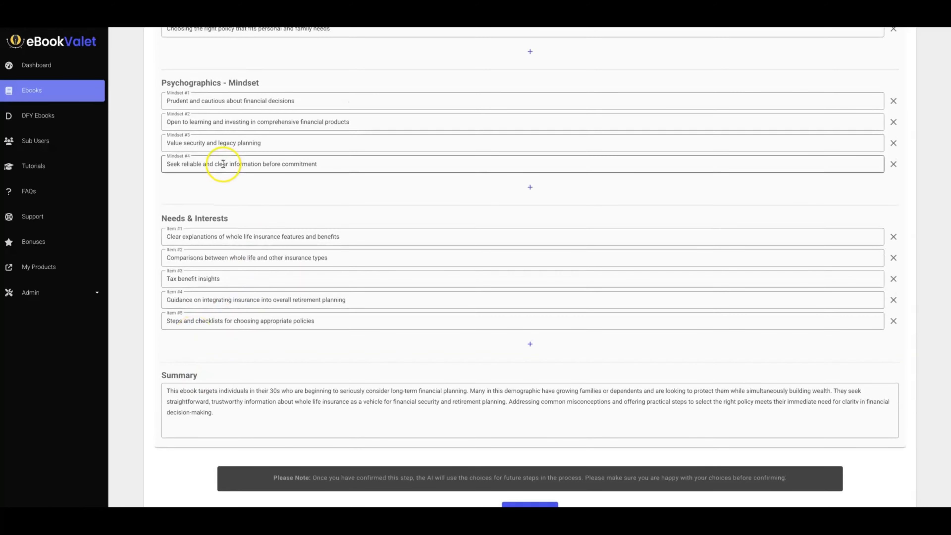
pyautogui.scroll(5, 223, 164)
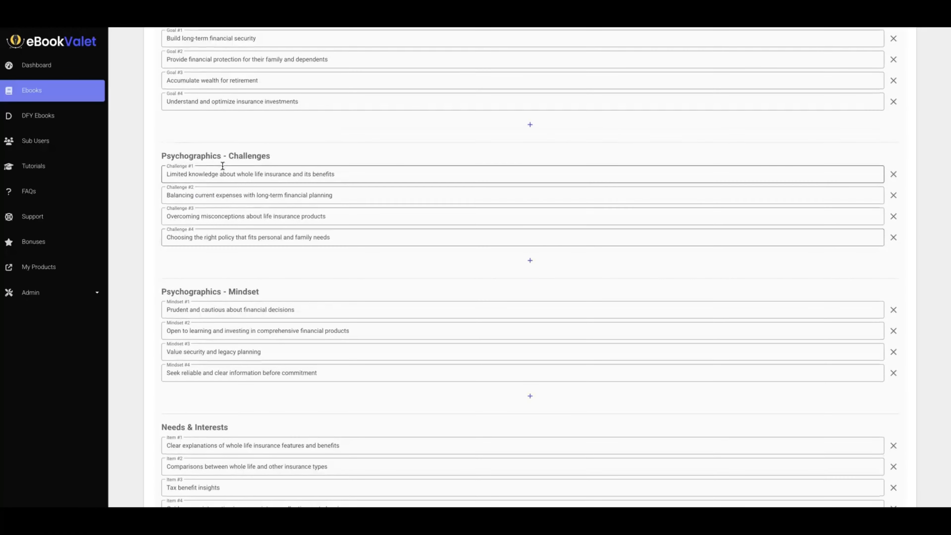
pyautogui.scroll(3, 223, 166)
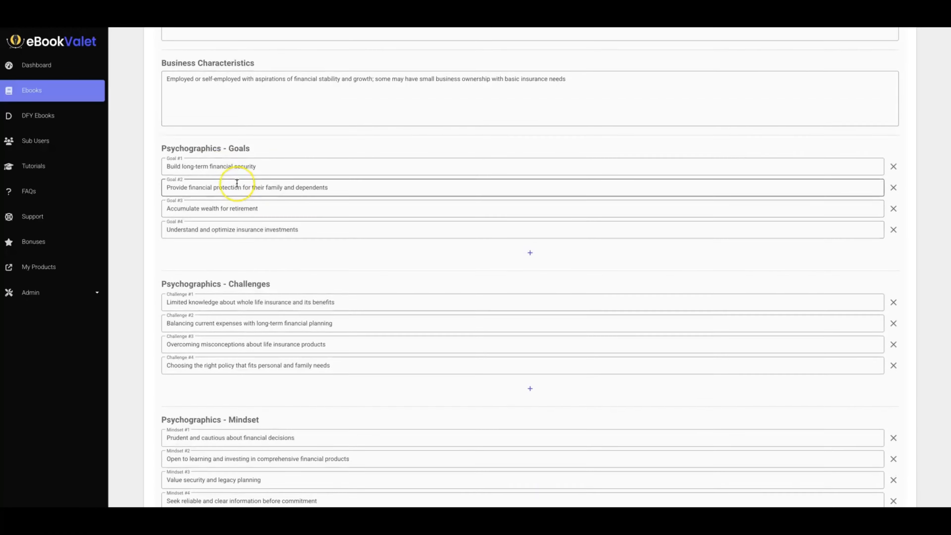
pyautogui.scroll(3, 237, 183)
pyautogui.scroll(-12, 340, 191)
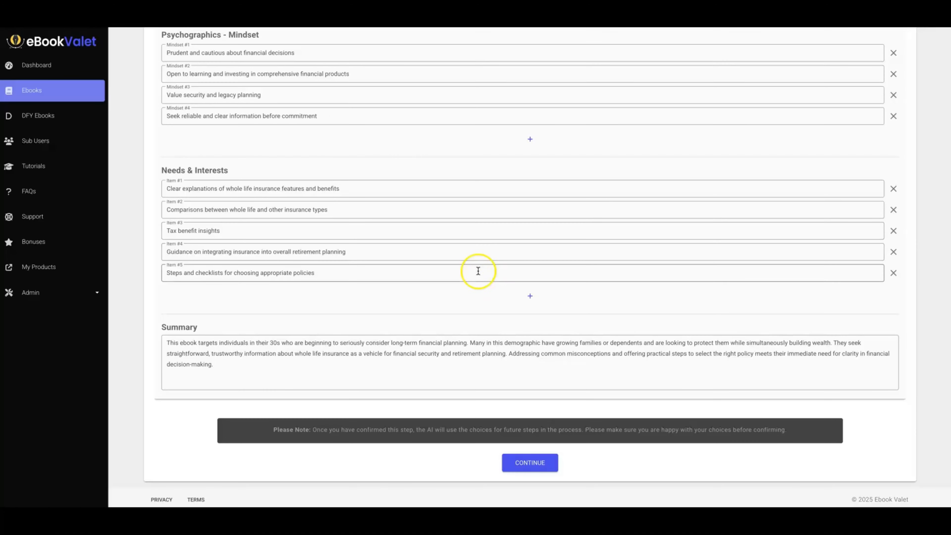
# Confirm the audience profile and accept the generated back cover text.
pyautogui.click(541, 468)
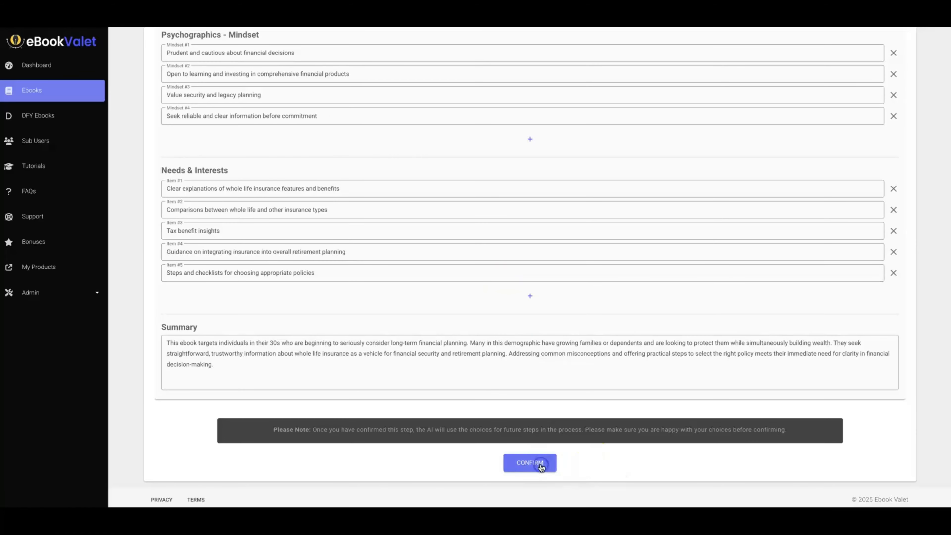
pyautogui.click(548, 472)
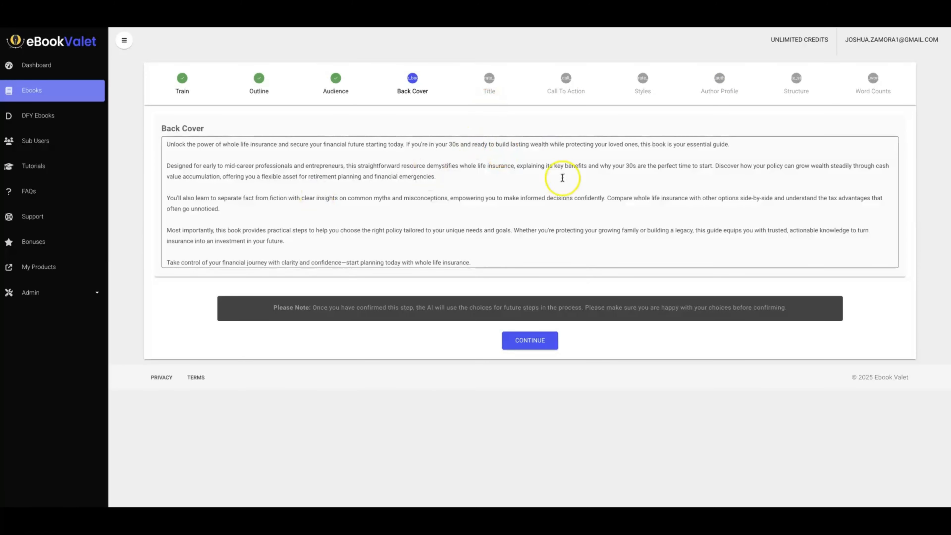
pyautogui.click(536, 340)
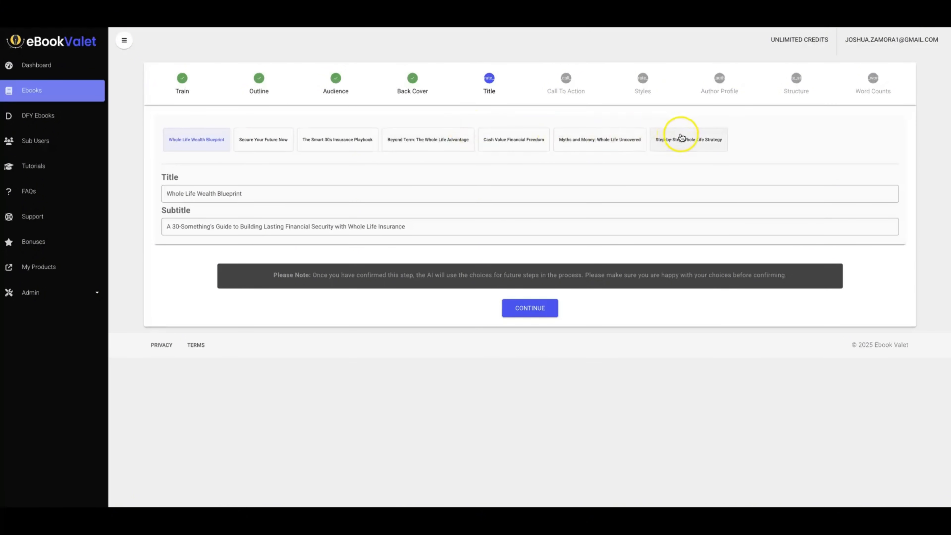
# Look through the suggested titles from "Secure Your Future Now" to "Step-by-Step Whole Life Strategy", then return to the list of ebooks.
pyautogui.click(276, 141)
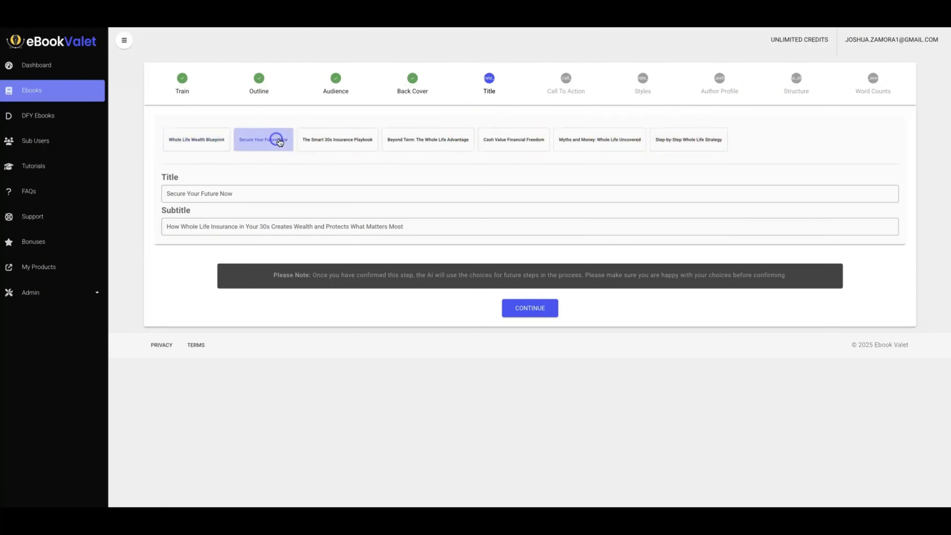
pyautogui.click(340, 140)
pyautogui.click(425, 138)
pyautogui.click(518, 139)
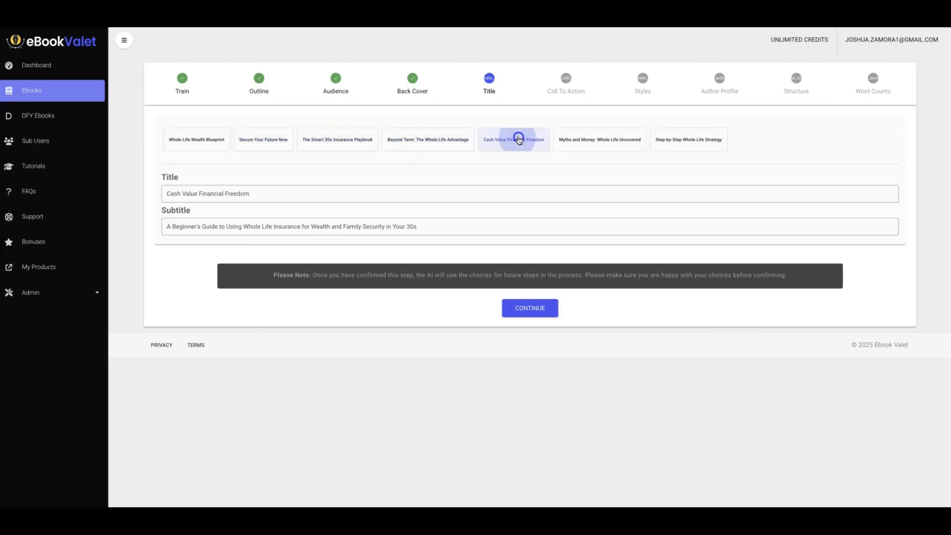
pyautogui.click(584, 139)
pyautogui.click(678, 139)
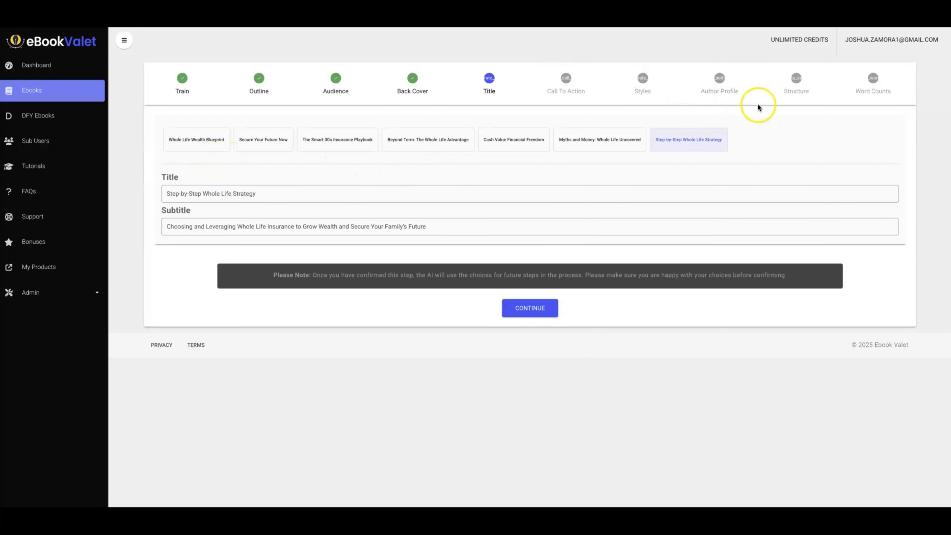
pyautogui.click(40, 94)
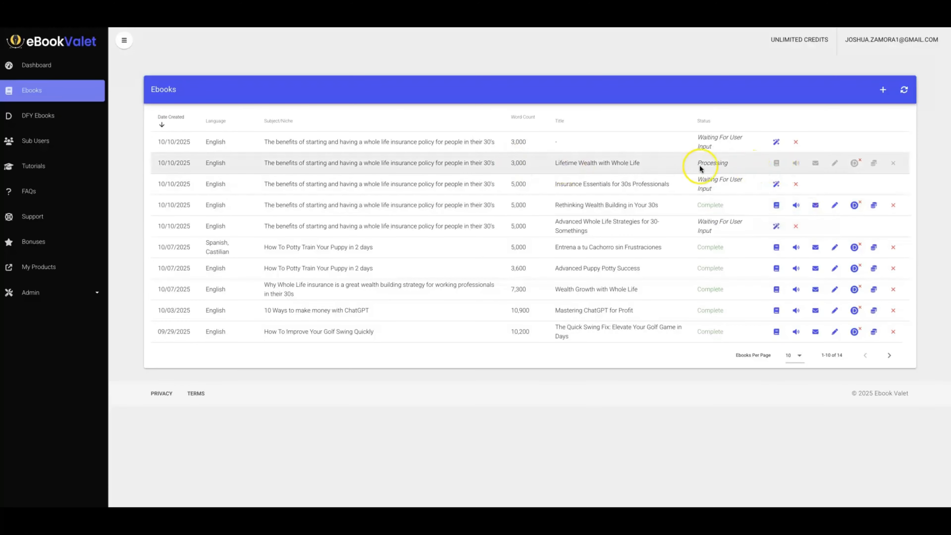
# View the PDF of the completed ebook "Rethinking Wealth Building in Your 30s", then return to the list of ebooks.
pyautogui.click(776, 206)
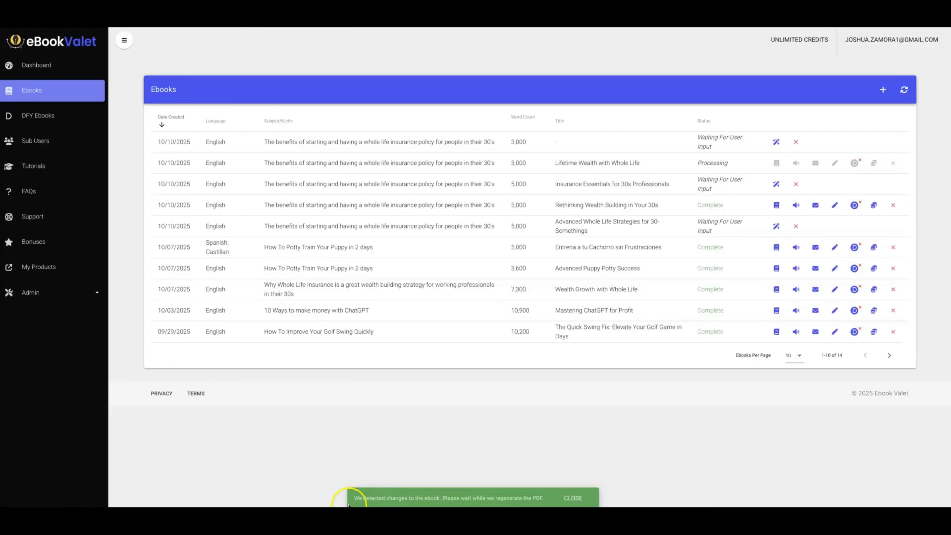
pyautogui.click(780, 208)
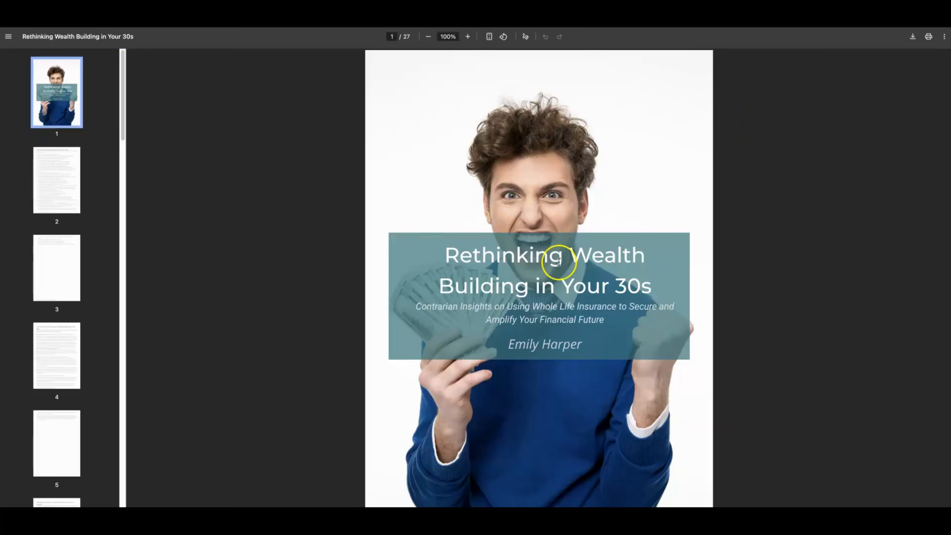
pyautogui.click(704, 19)
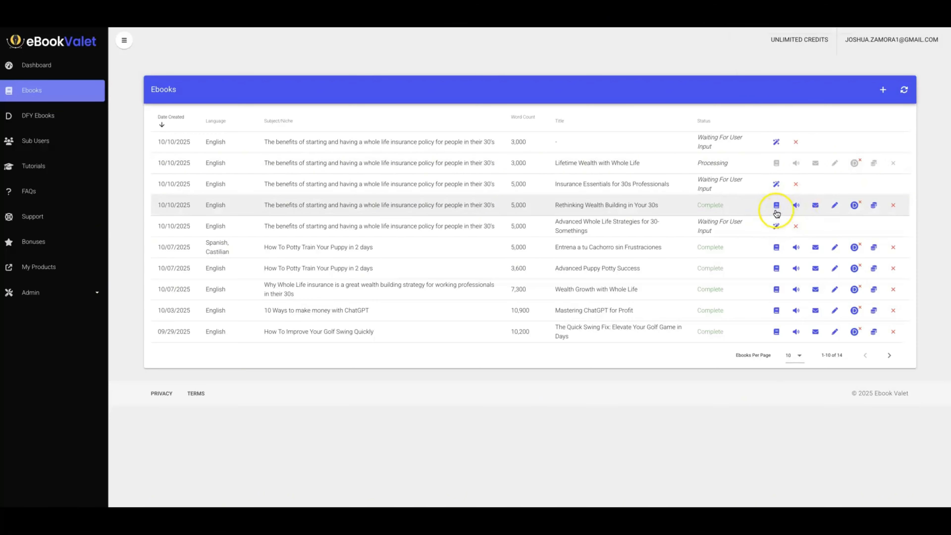
# Open "Rethinking Wealth Building in Your 30s" for editing and review its Cover section, including layouts, background image, fonts and font colors.
pyautogui.click(834, 206)
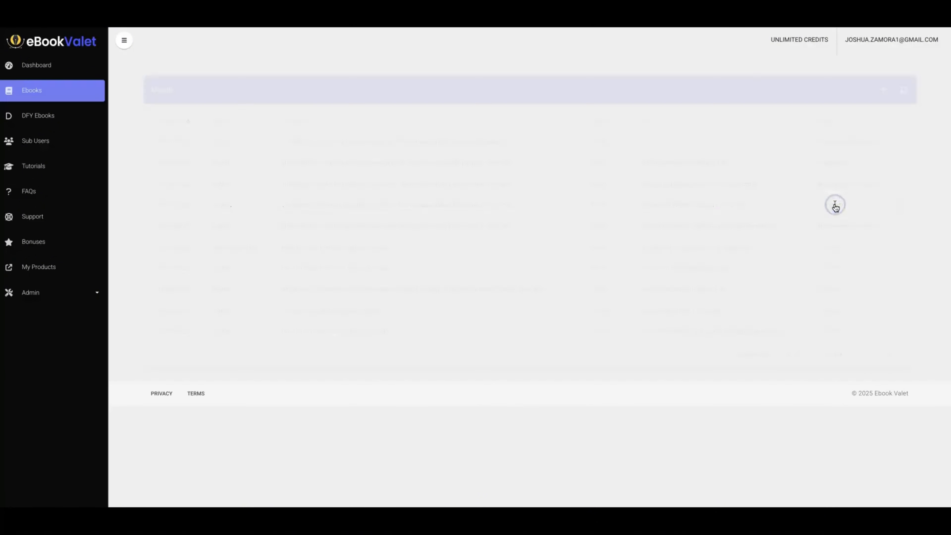
pyautogui.click(312, 81)
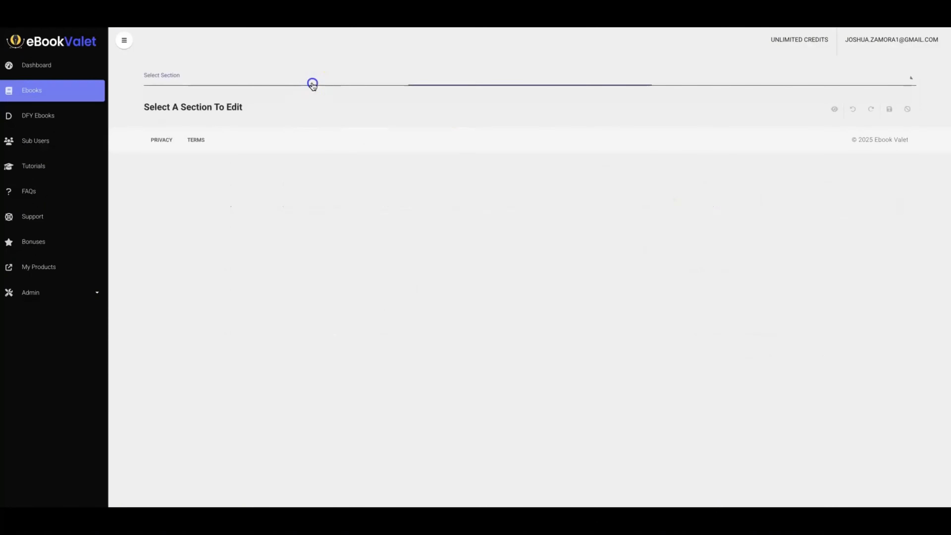
pyautogui.click(194, 85)
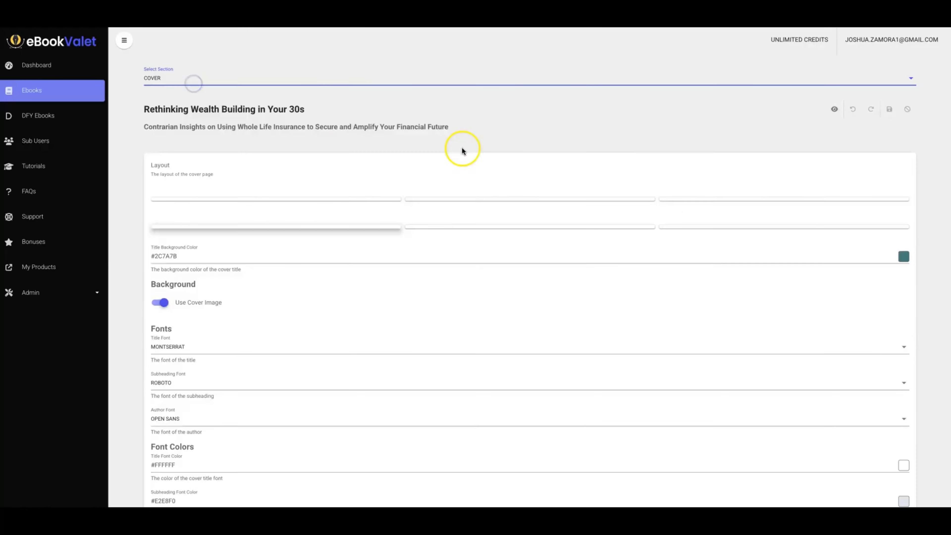
pyautogui.scroll(-2, 554, 195)
pyautogui.scroll(-10, 554, 195)
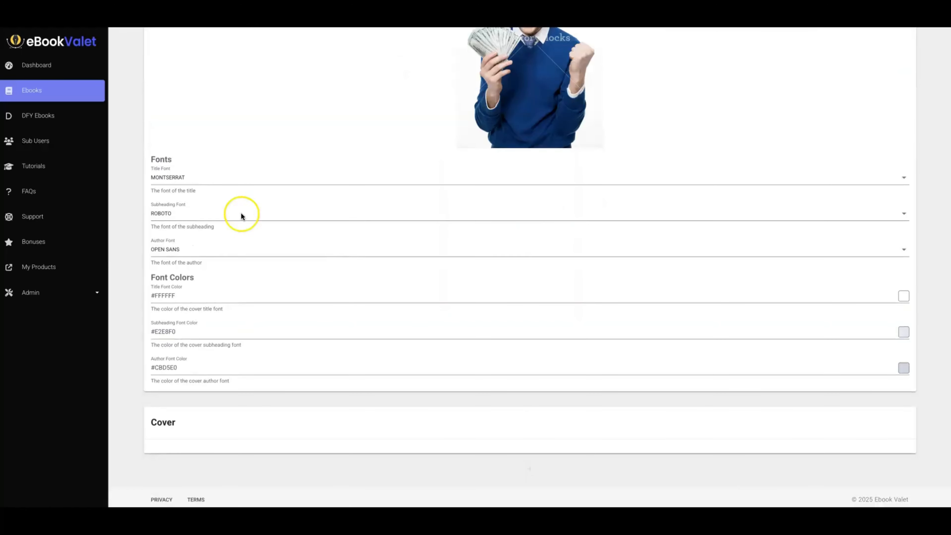
pyautogui.scroll(9, 314, 261)
pyautogui.scroll(-1, 299, 203)
pyautogui.scroll(5, 299, 204)
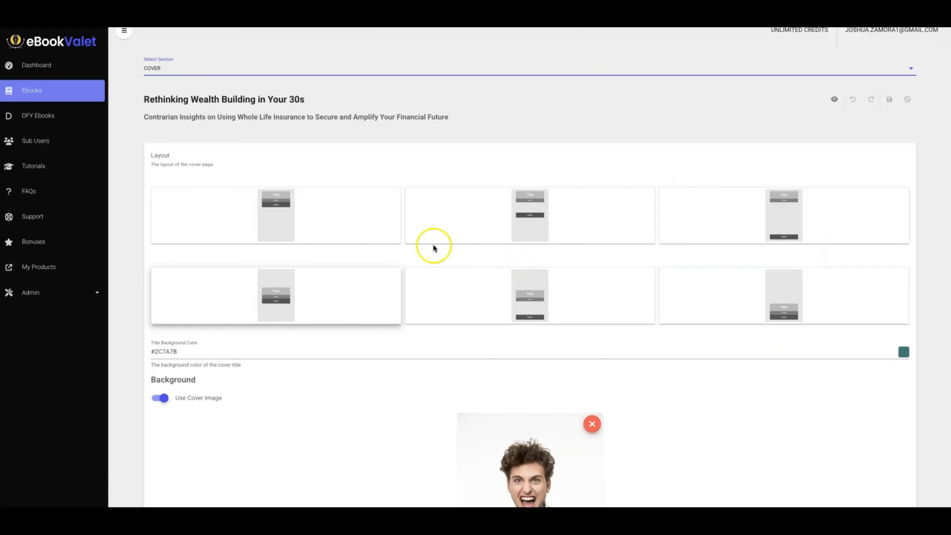
pyautogui.scroll(-5, 397, 253)
pyautogui.scroll(-6, 388, 201)
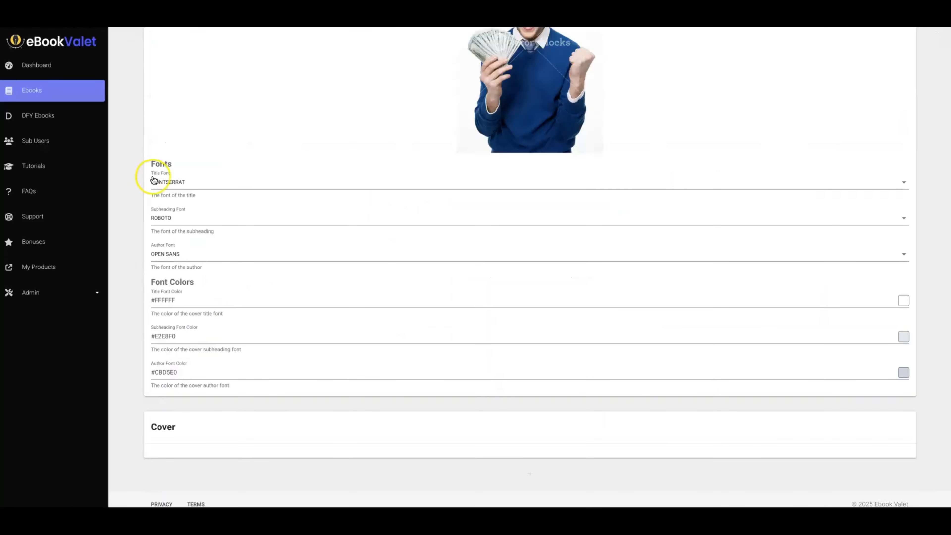
pyautogui.scroll(5, 247, 317)
pyautogui.scroll(5, 259, 298)
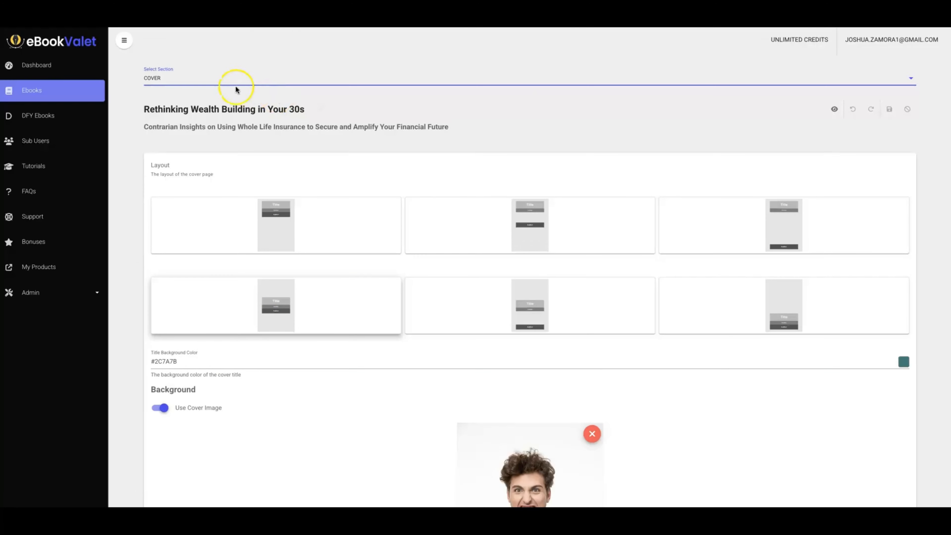
# Open section 1, "Introduction to Strategic Wealth Building in Your 30s", and look through its heading and text blocks.
pyautogui.click(240, 80)
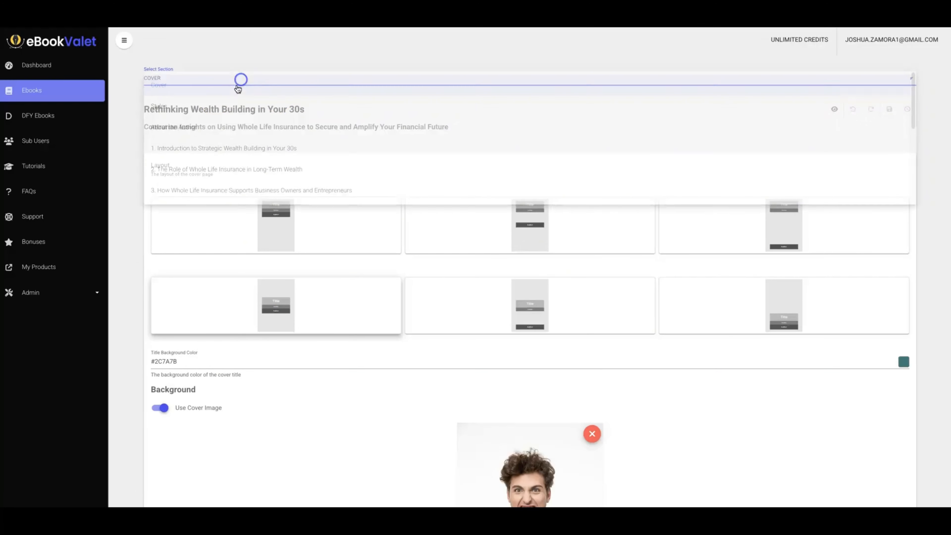
pyautogui.click(212, 148)
pyautogui.scroll(-5, 566, 211)
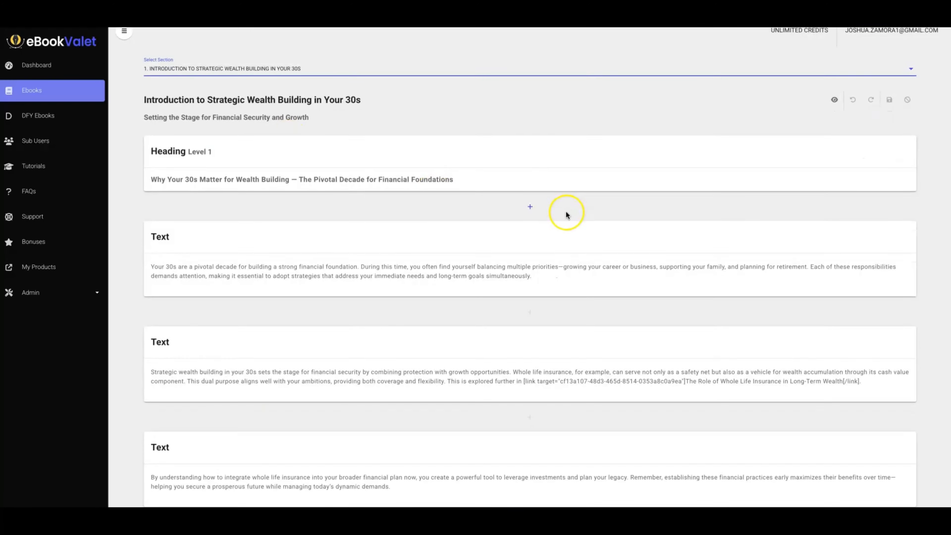
pyautogui.scroll(-10, 538, 212)
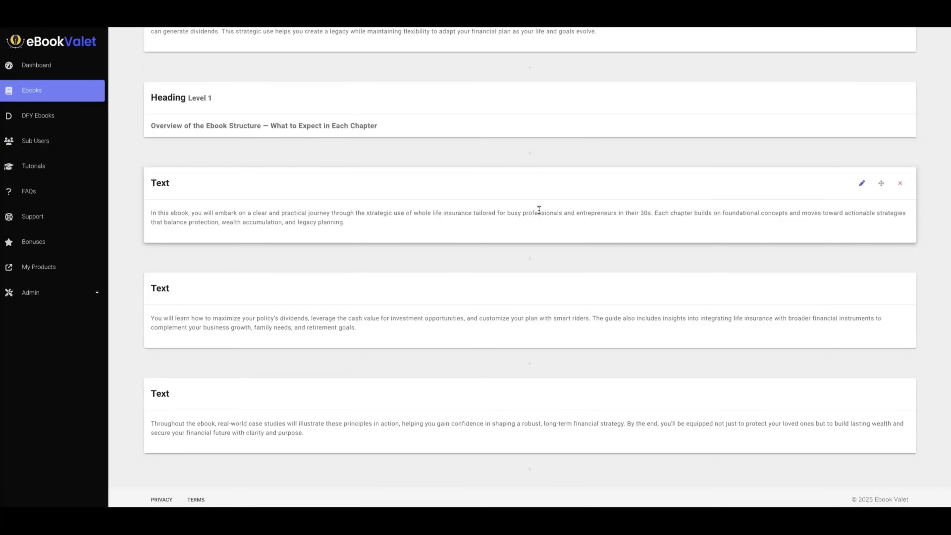
pyautogui.scroll(15, 538, 210)
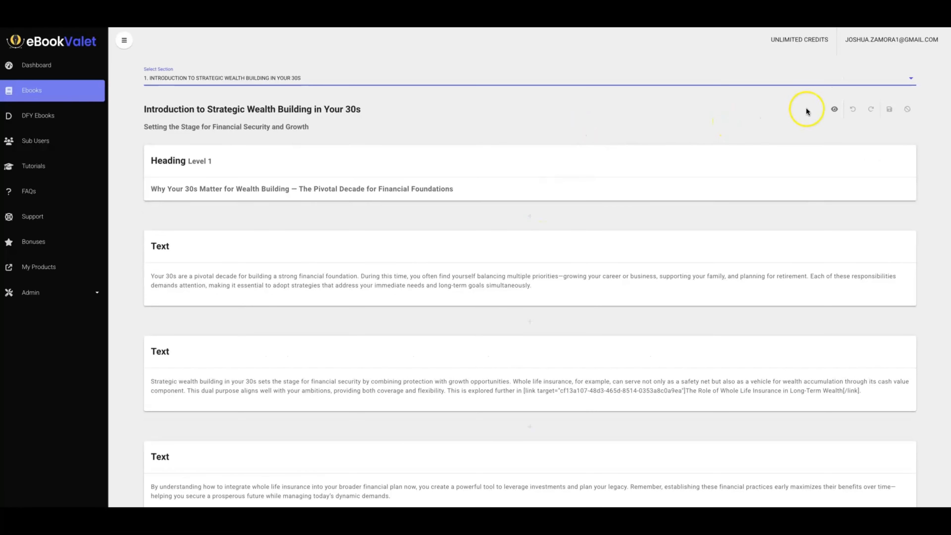
pyautogui.click(544, 108)
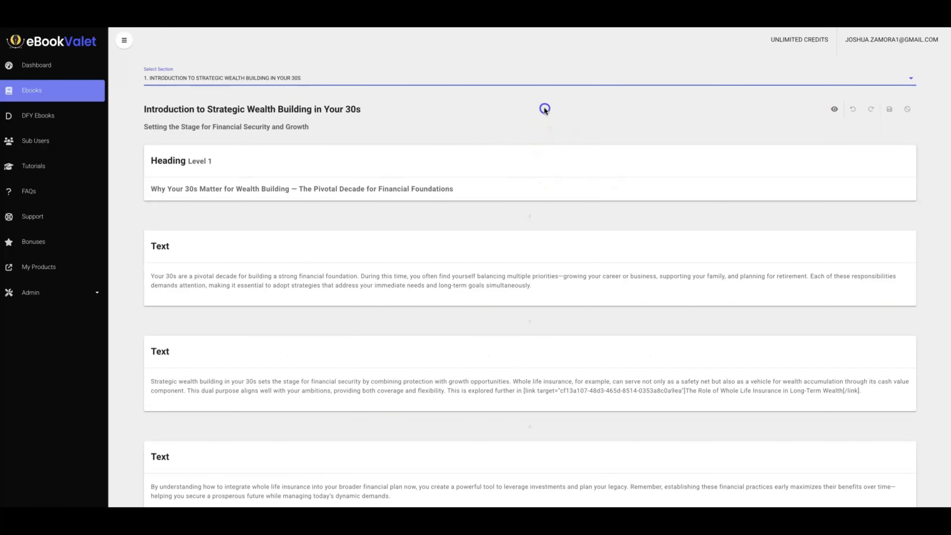
# Return to the list of ebooks and go to the DFY Ebooks page.
pyautogui.click(34, 92)
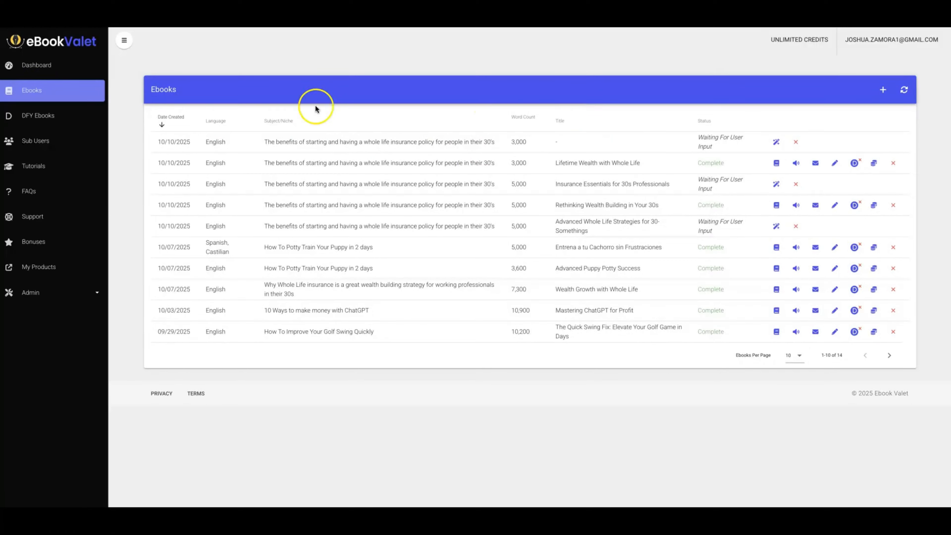
pyautogui.click(58, 118)
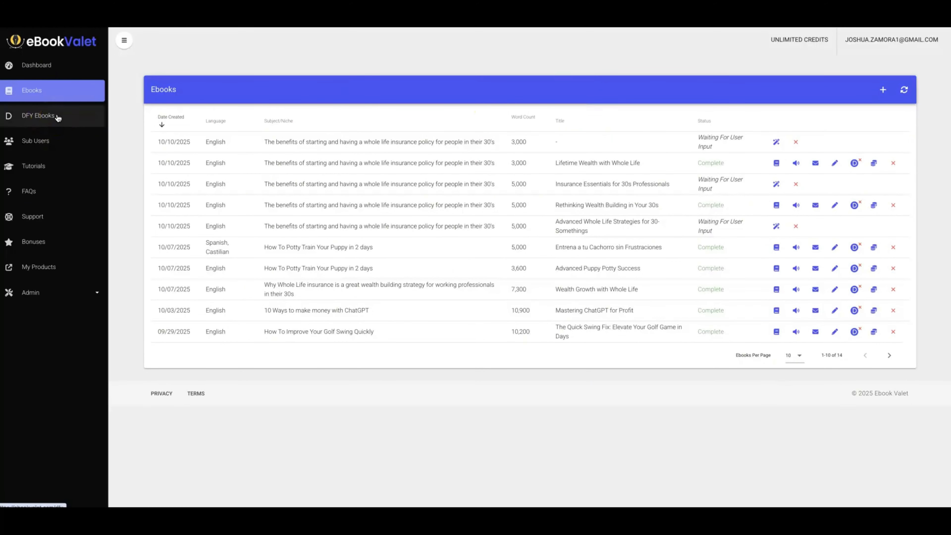
pyautogui.click(69, 116)
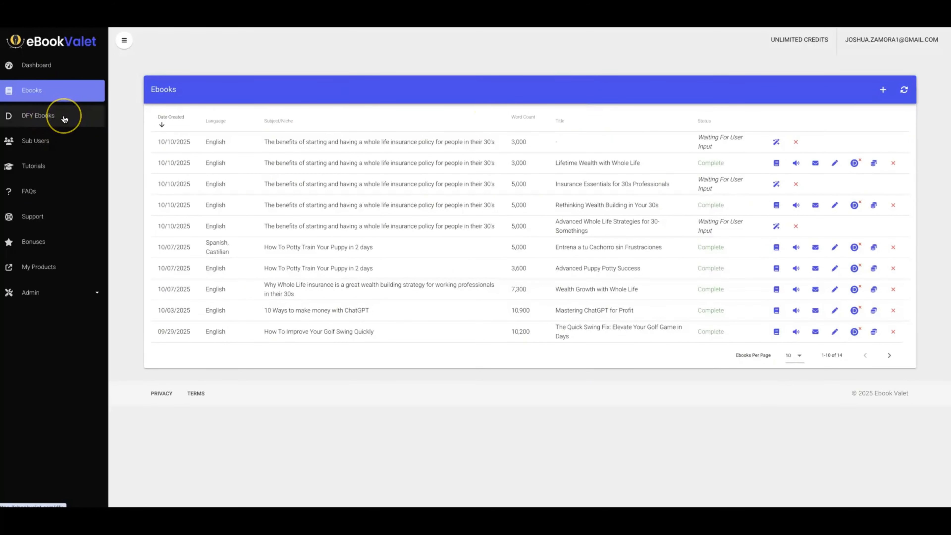